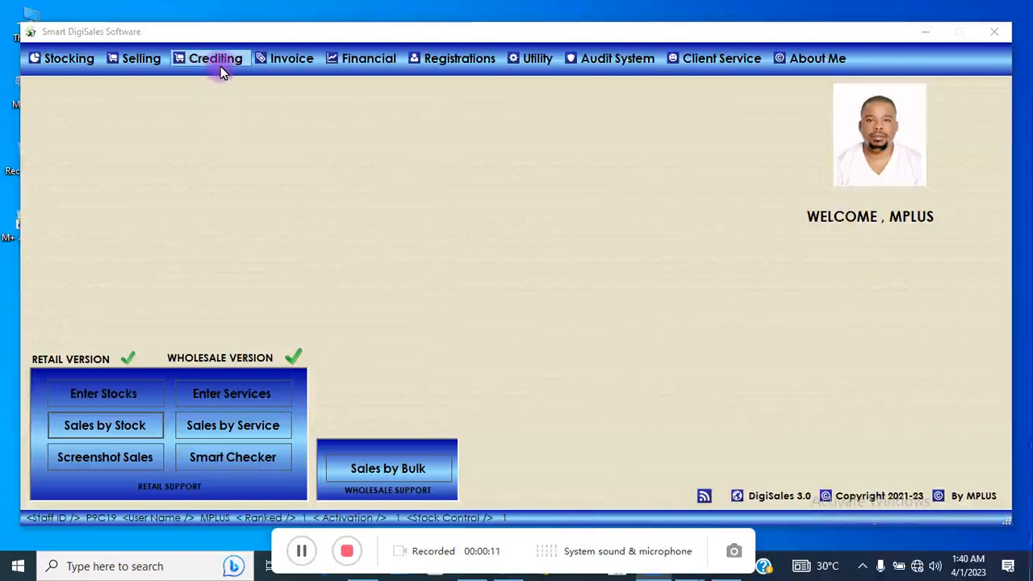
Step: Open a new credit request form in the Credit-Sales System
click(219, 66)
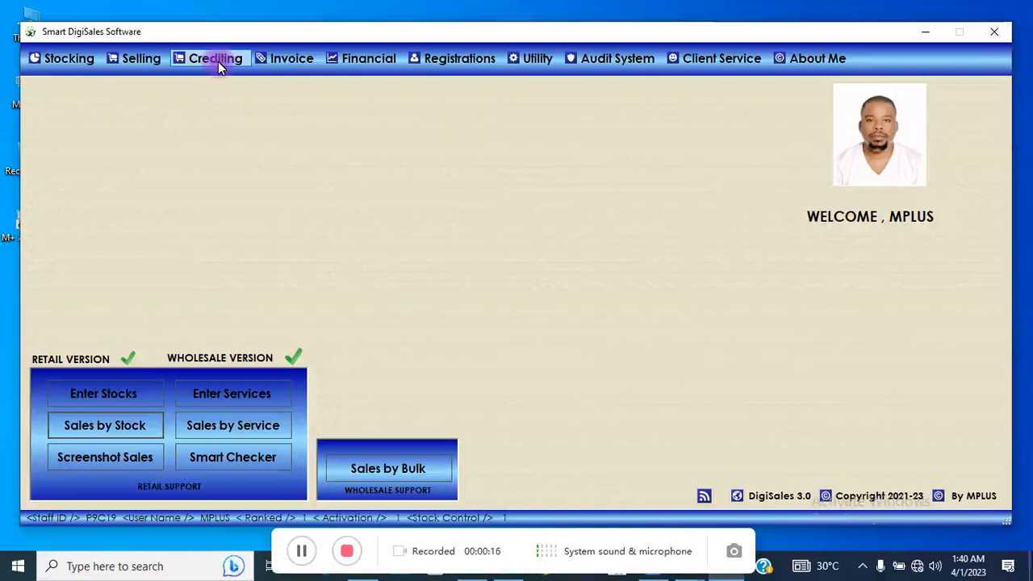
click(214, 64)
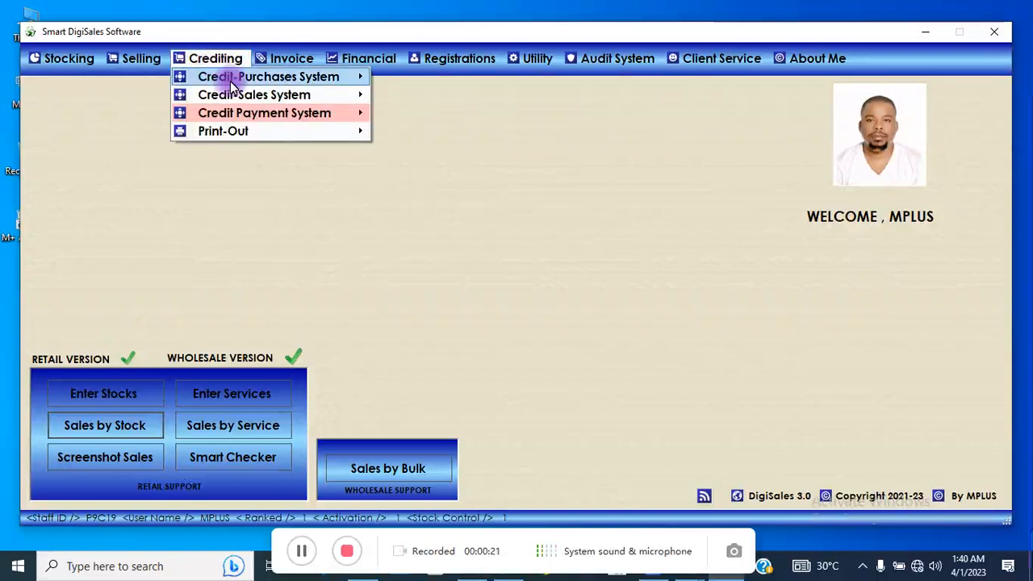
mouse_move(278, 103)
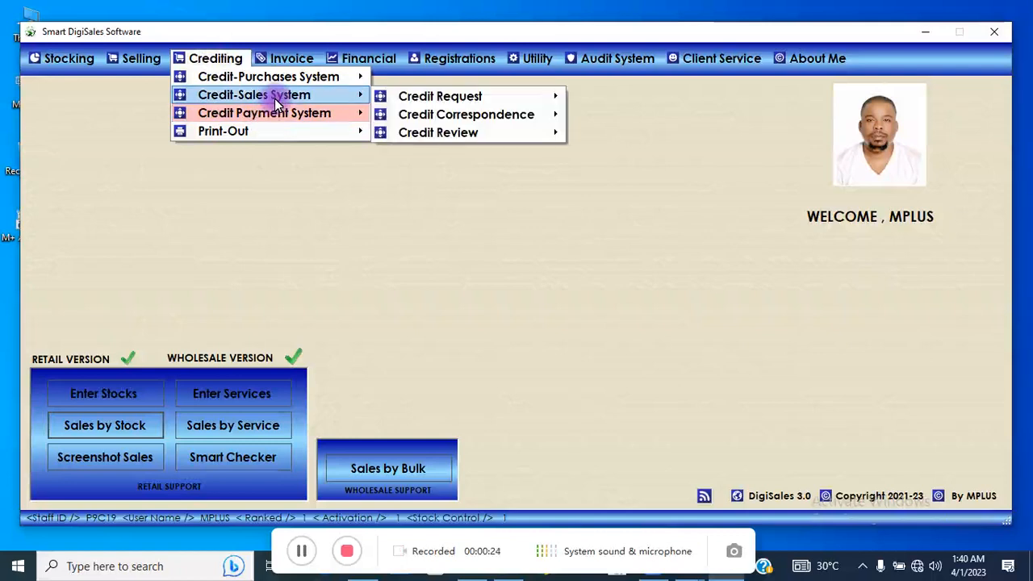
mouse_move(398, 100)
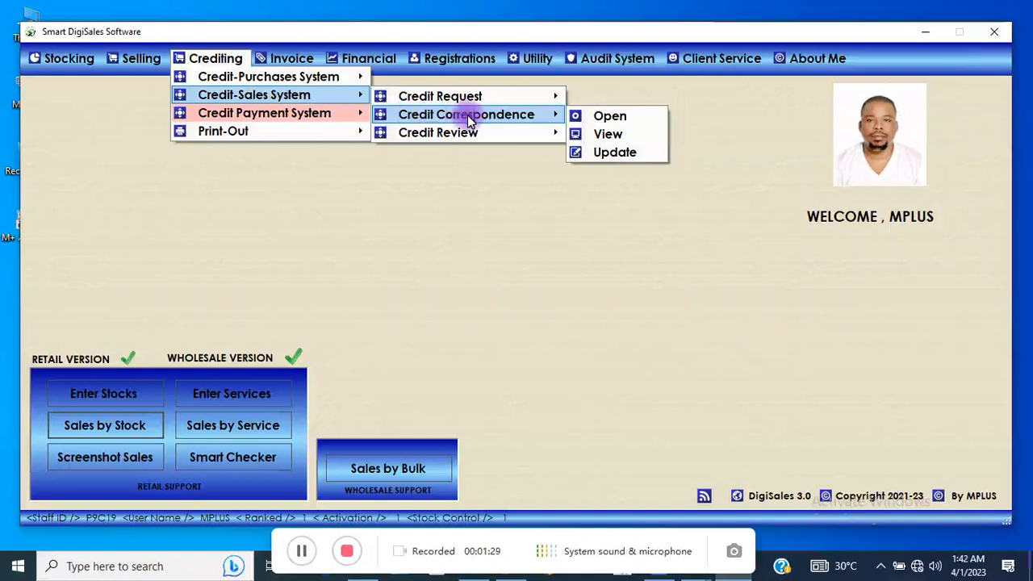
mouse_move(478, 132)
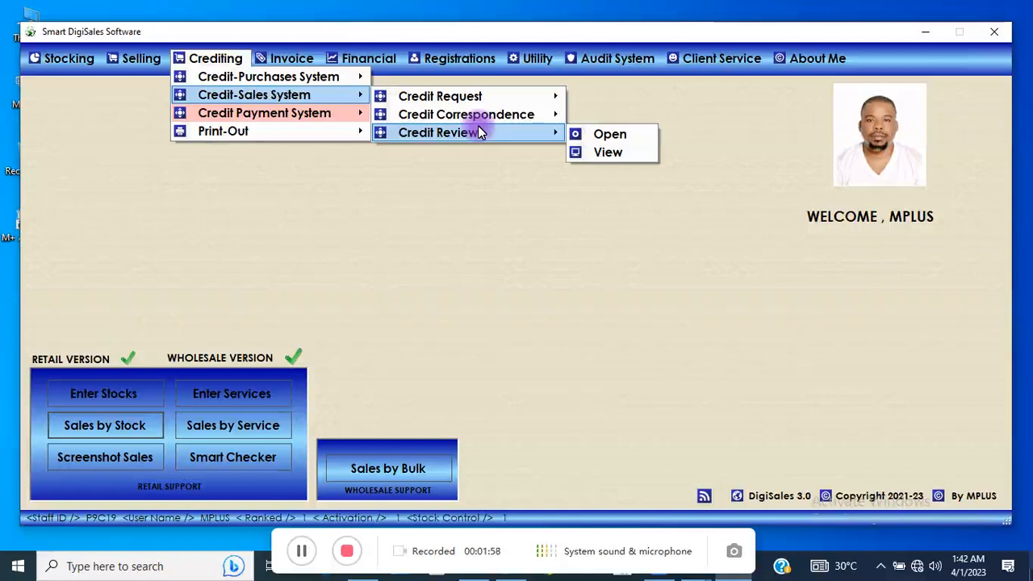
mouse_move(484, 104)
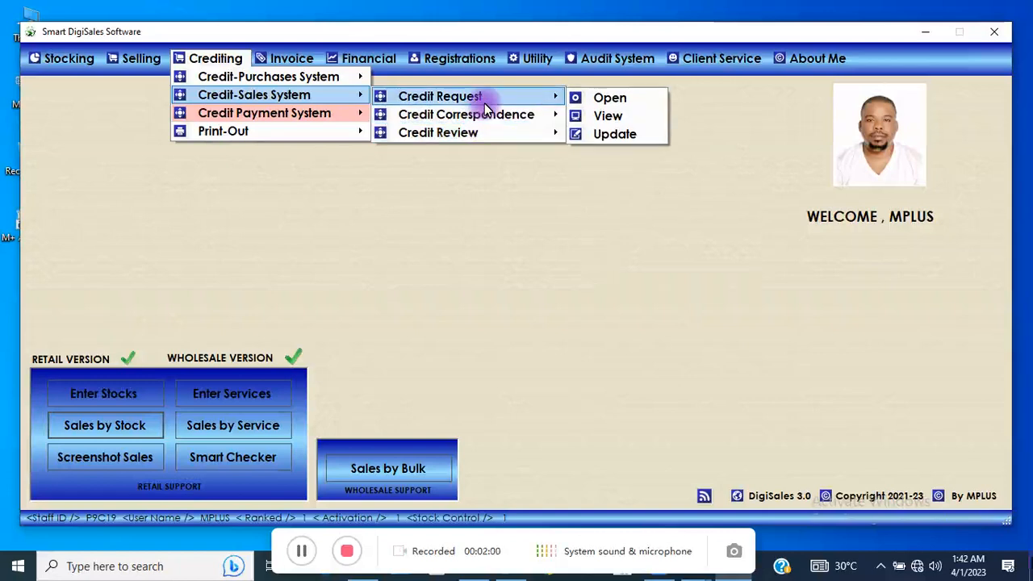
click(606, 97)
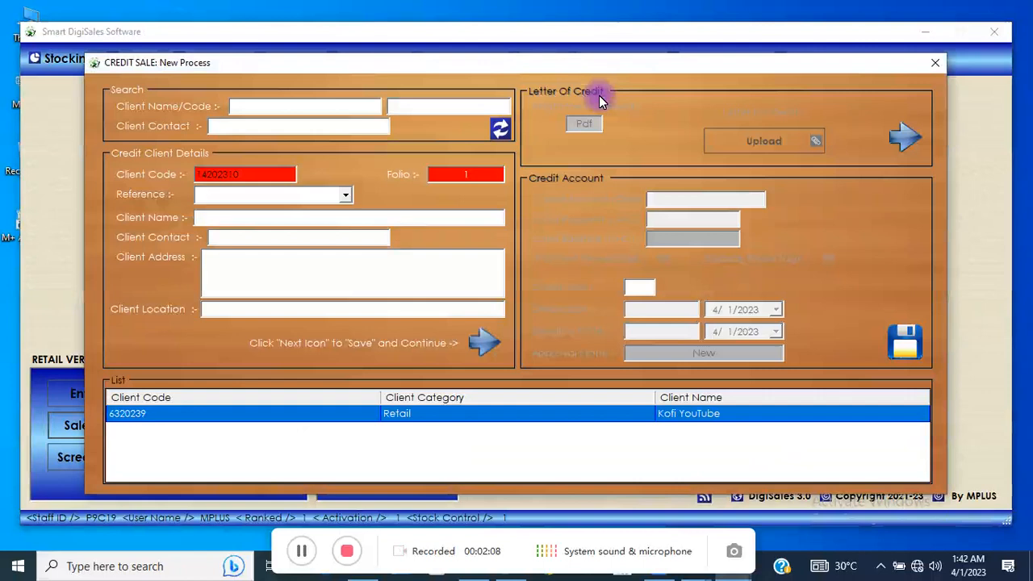
Step: List the registered clients by clearing the contact search, and load the third-listed client, a Wholesale one, into the credit form
click(307, 127)
text(madam)
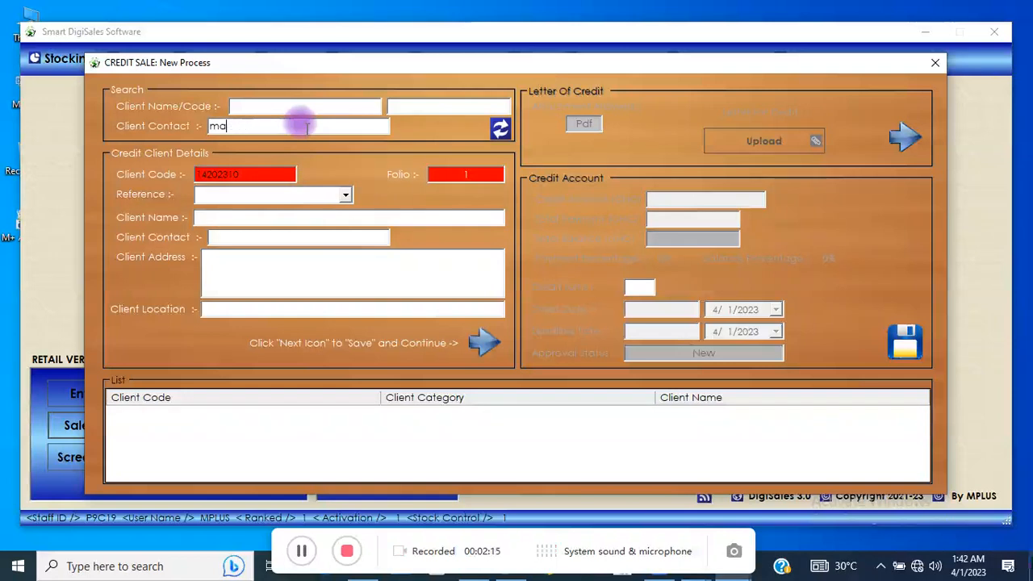
key(BackSpace)
key(BackSpace)
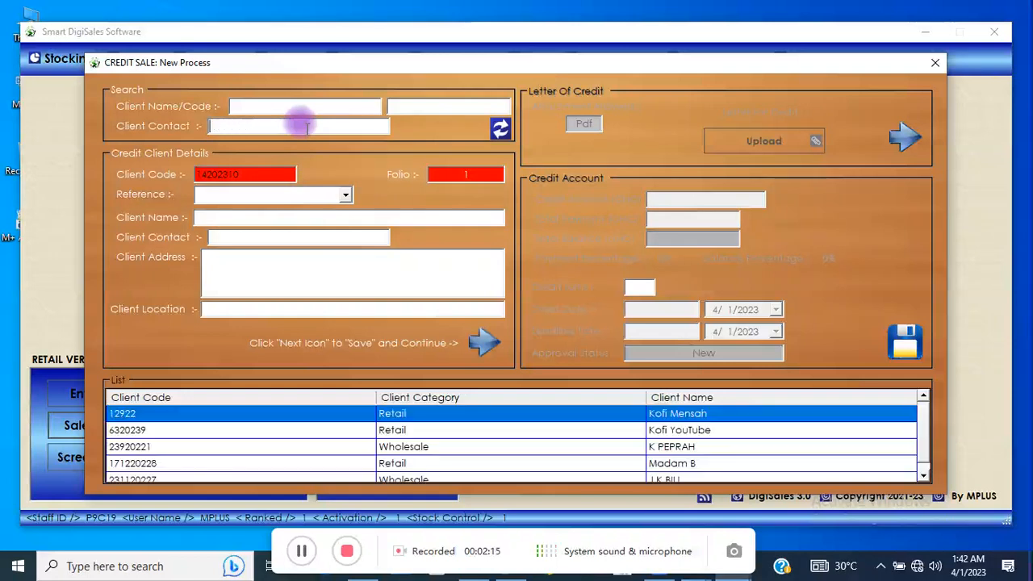
click(645, 464)
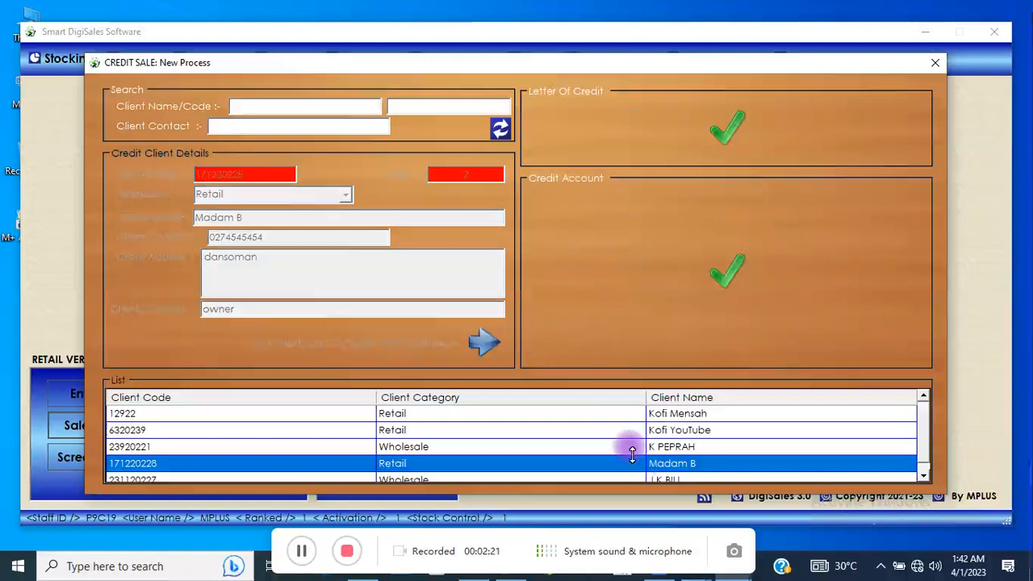
click(707, 447)
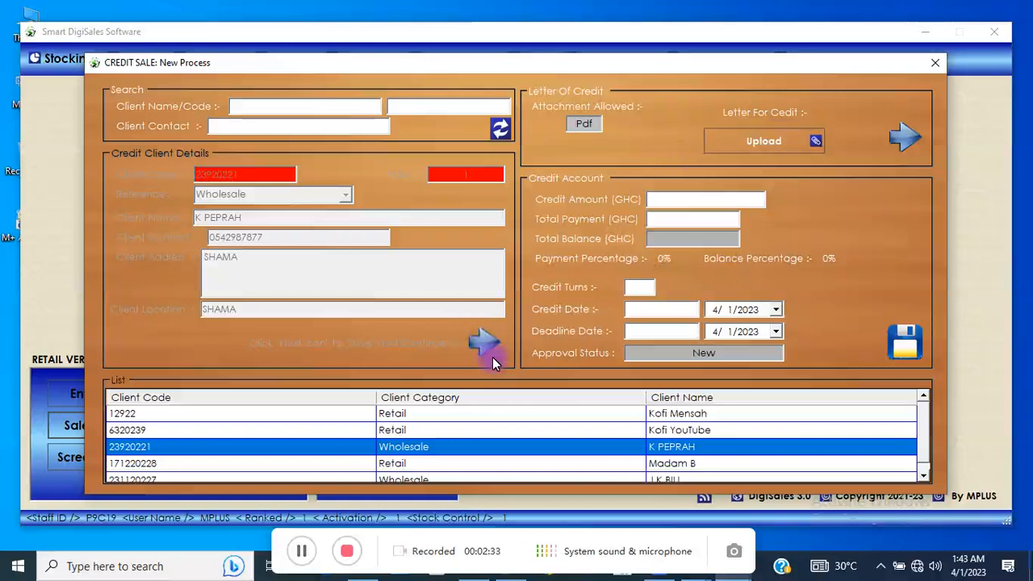
Step: Upload the M+ProformaInvoice PDF as the wholesale client's letter of credit and save it
click(791, 142)
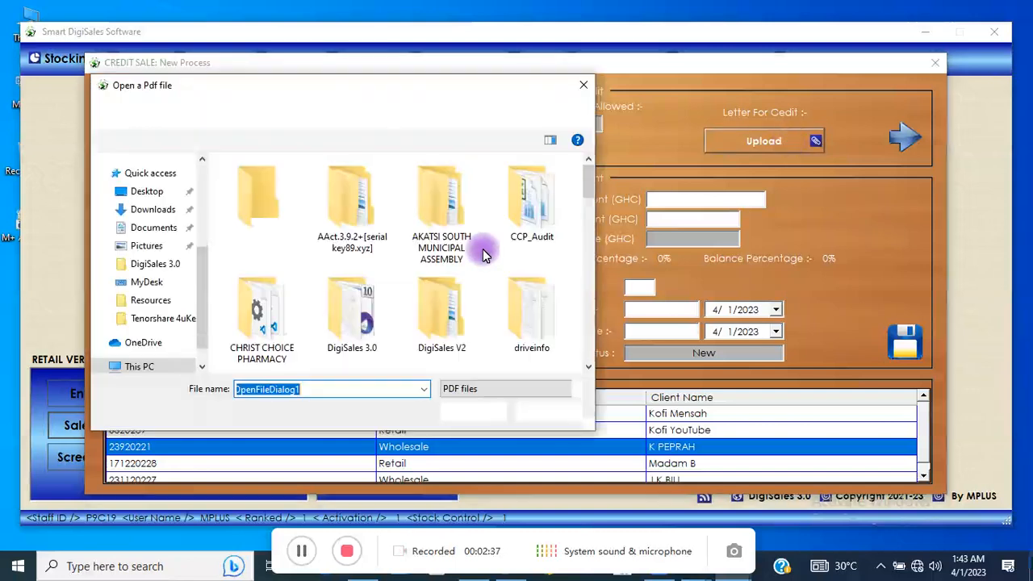
drag(587, 173, 587, 261)
click(524, 278)
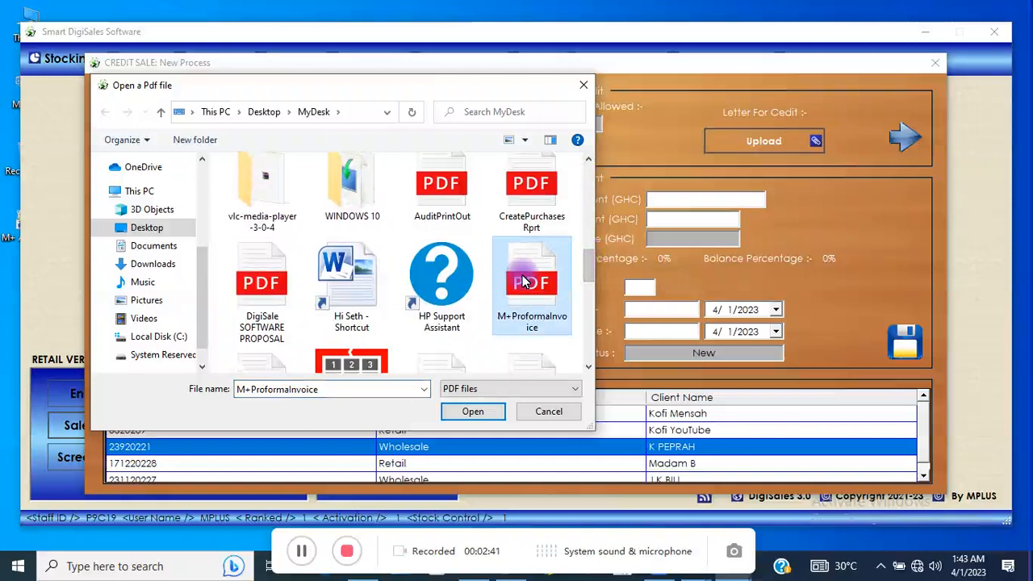
double_click(523, 280)
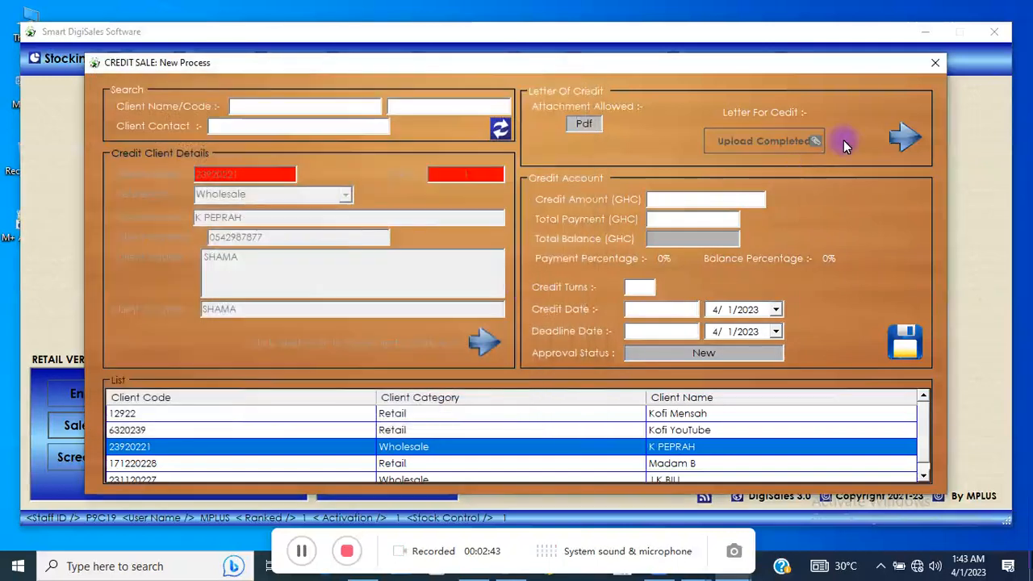
click(904, 141)
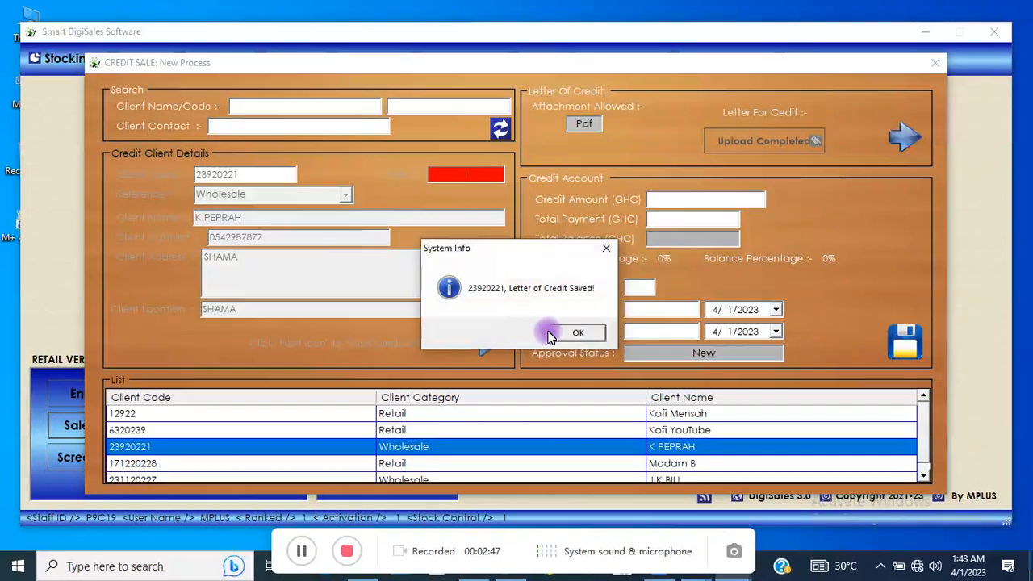
click(561, 333)
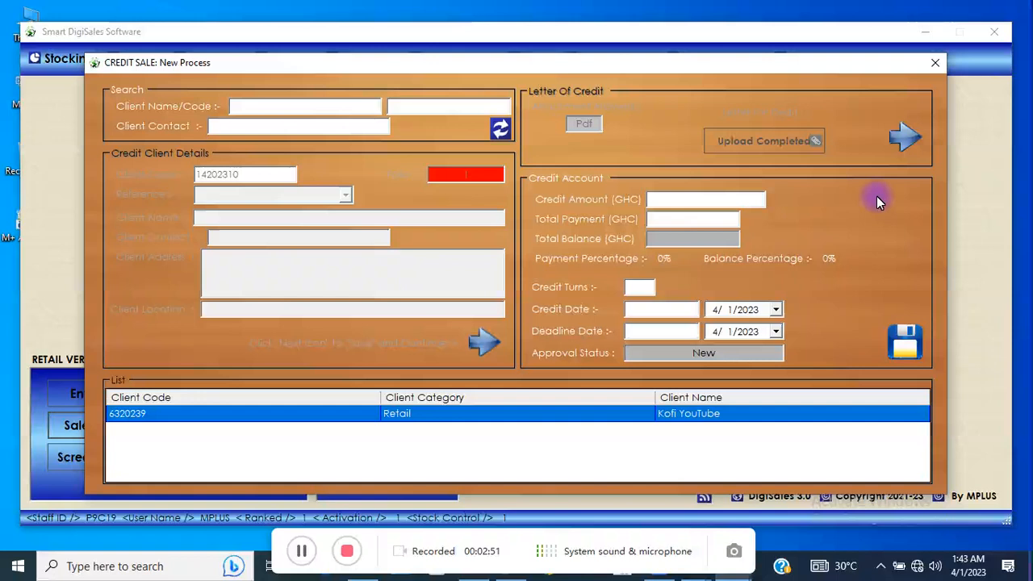
Step: Reload the same wholesale client and enter a credit amount of 1000 GHC, a total payment of 200 GHC and 12 credit turns
click(296, 125)
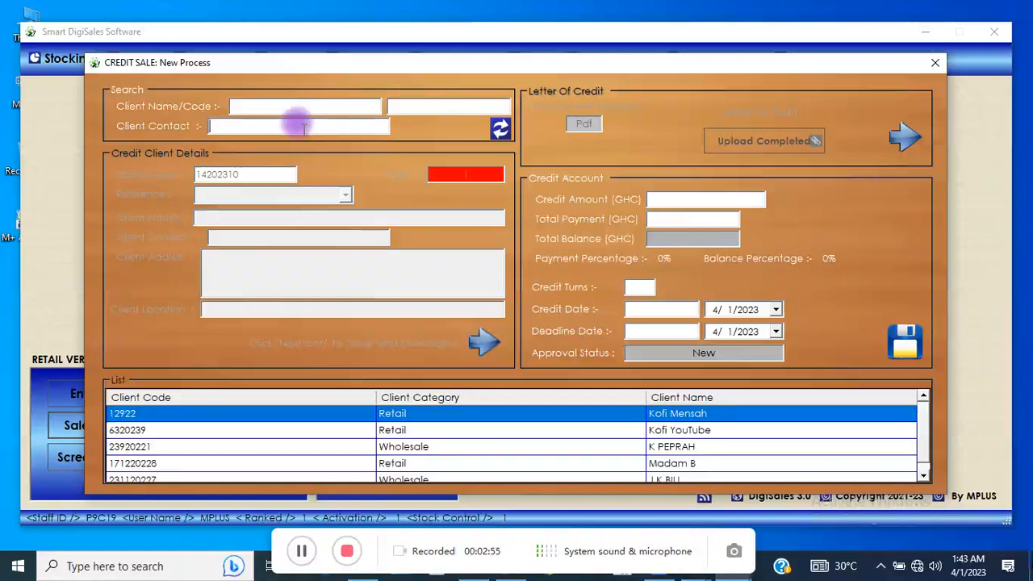
click(710, 447)
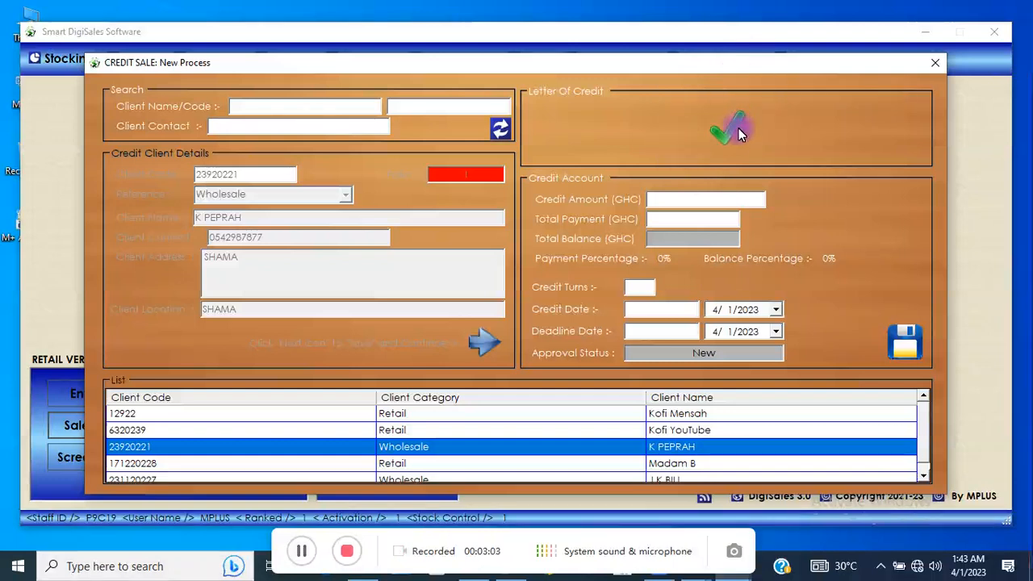
click(697, 202)
text(1000)
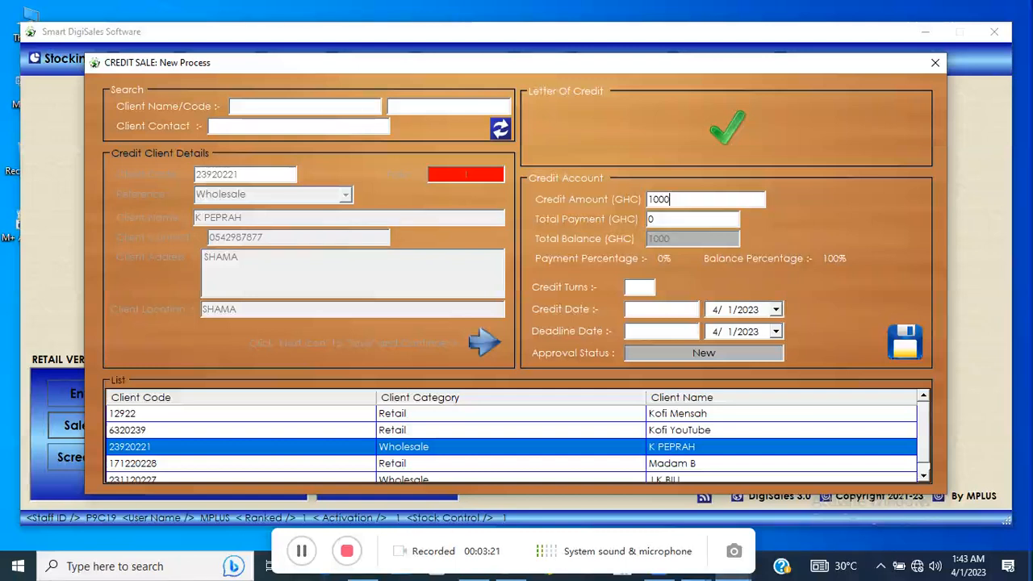
click(650, 219)
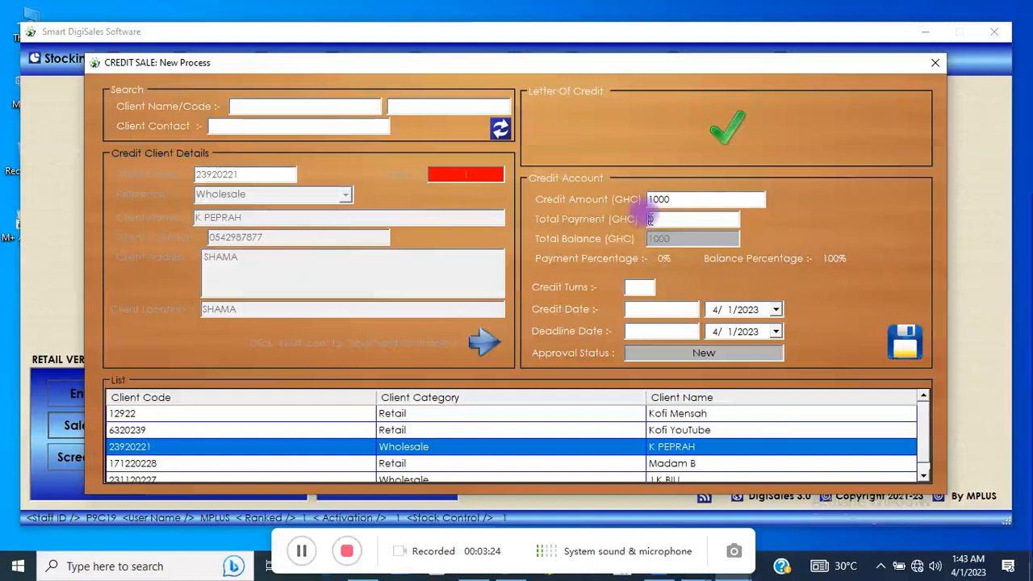
text(200)
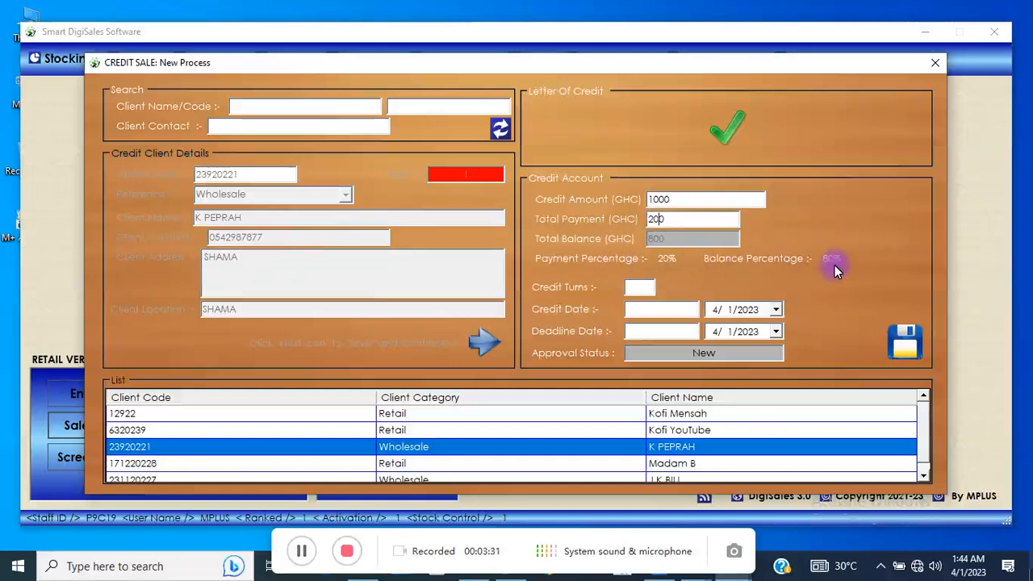
click(627, 286)
text(12)
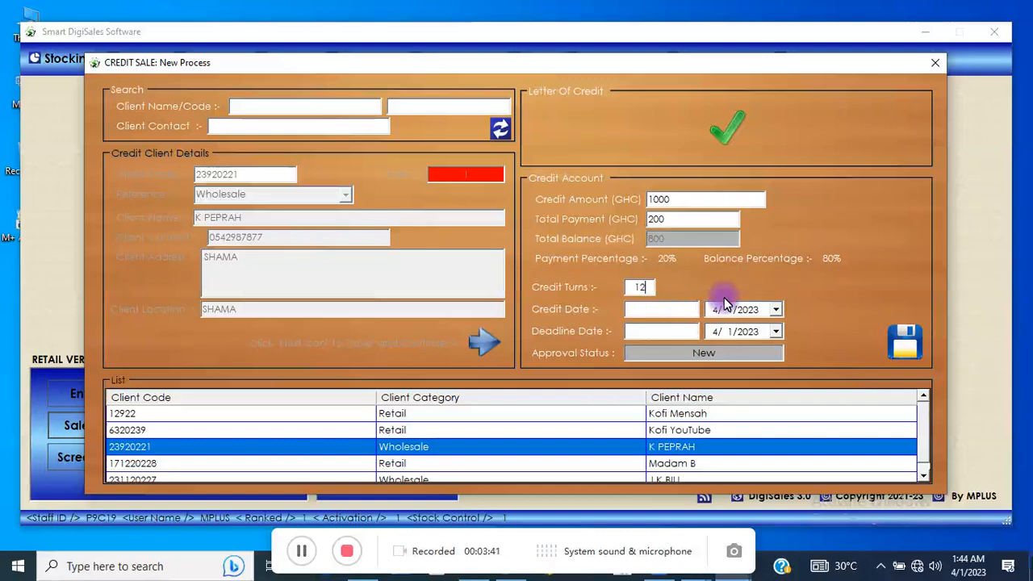
Step: Set the credit date to 4/17/2023 and the deadline date to 4/17/2024
click(776, 311)
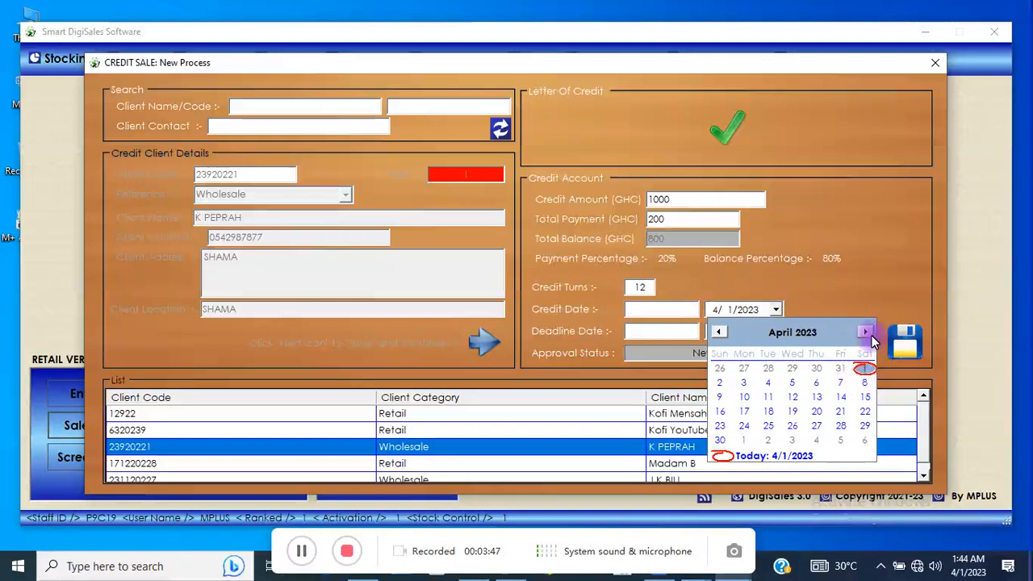
click(744, 412)
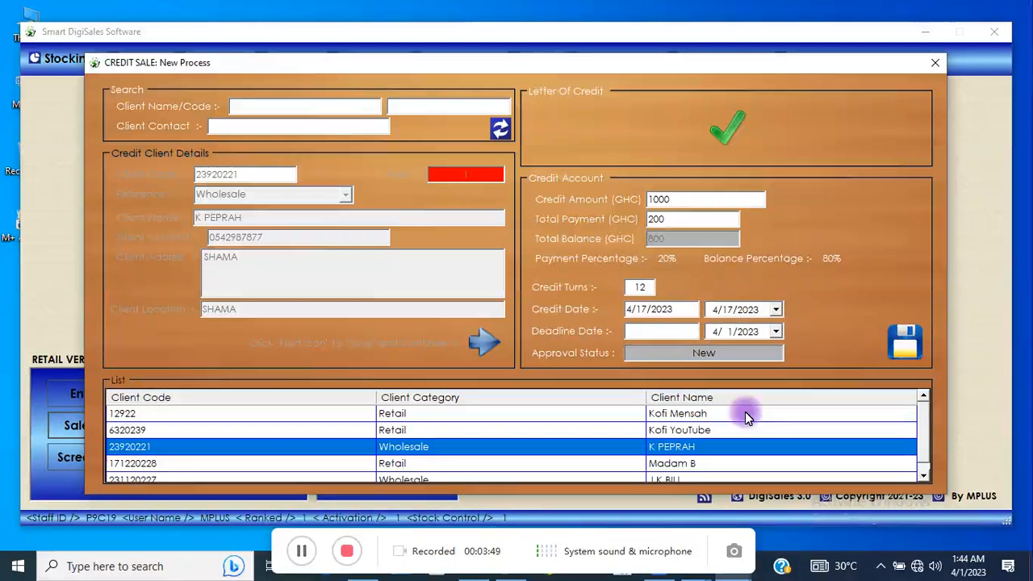
click(774, 331)
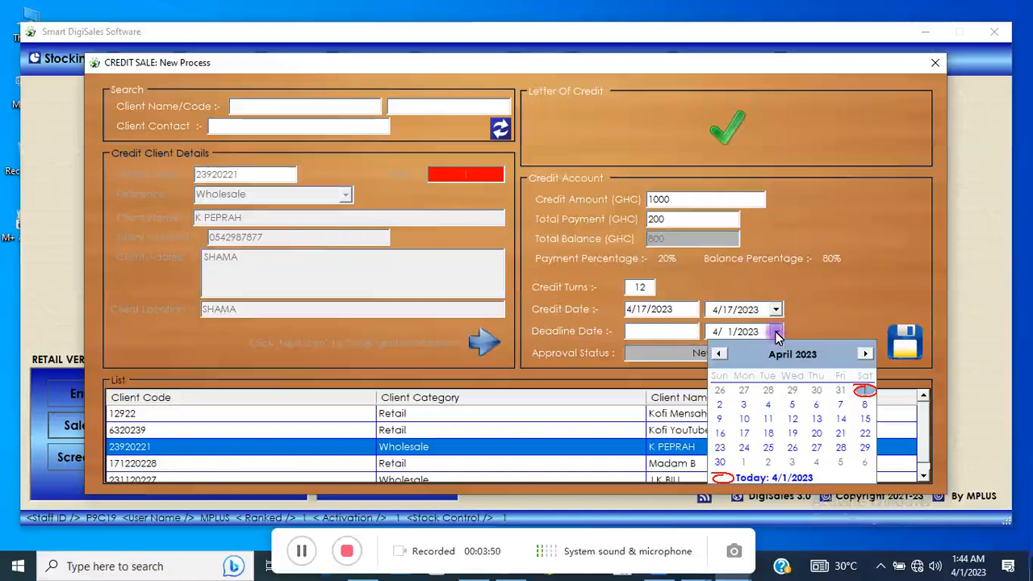
click(811, 354)
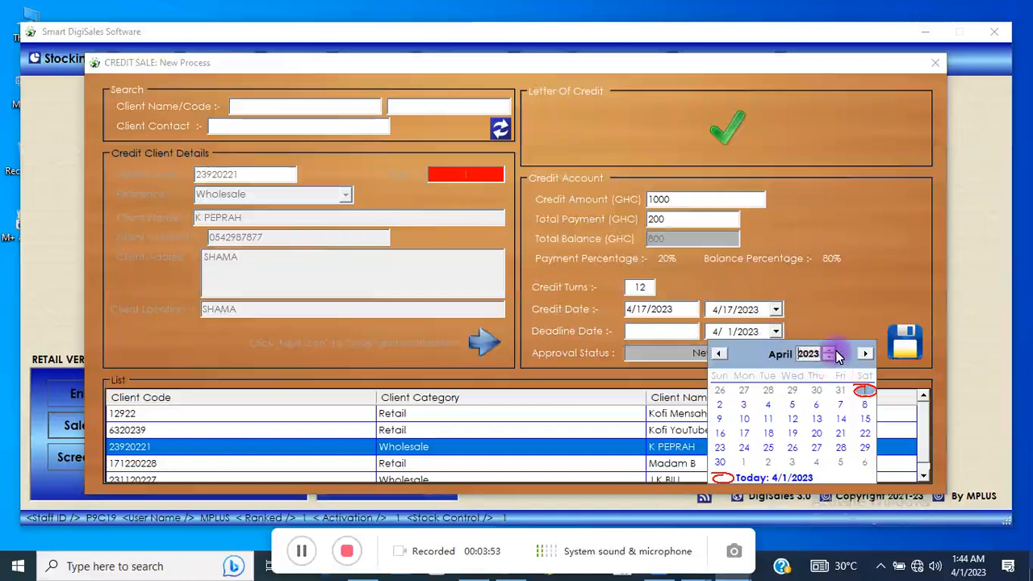
click(831, 350)
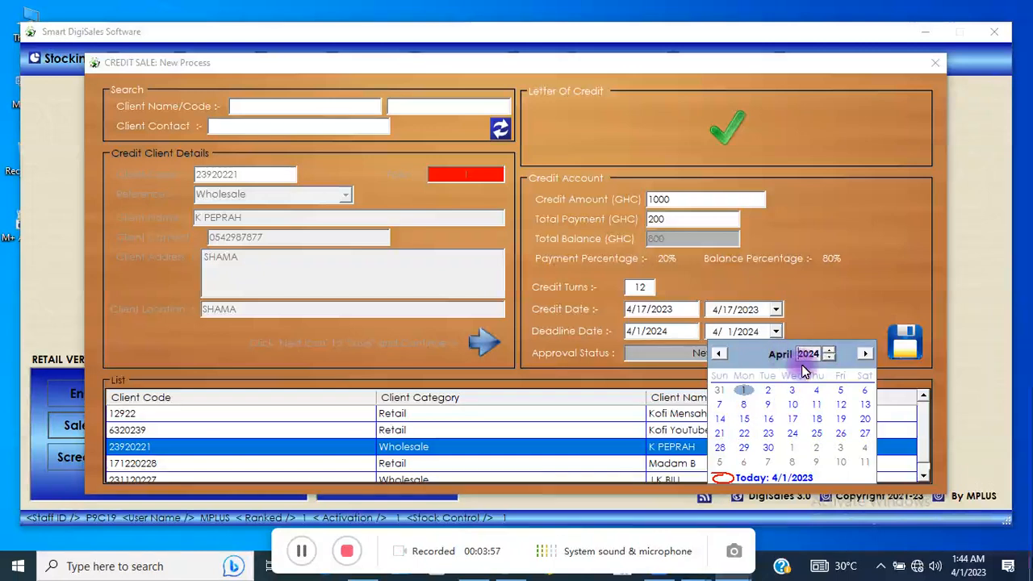
click(792, 420)
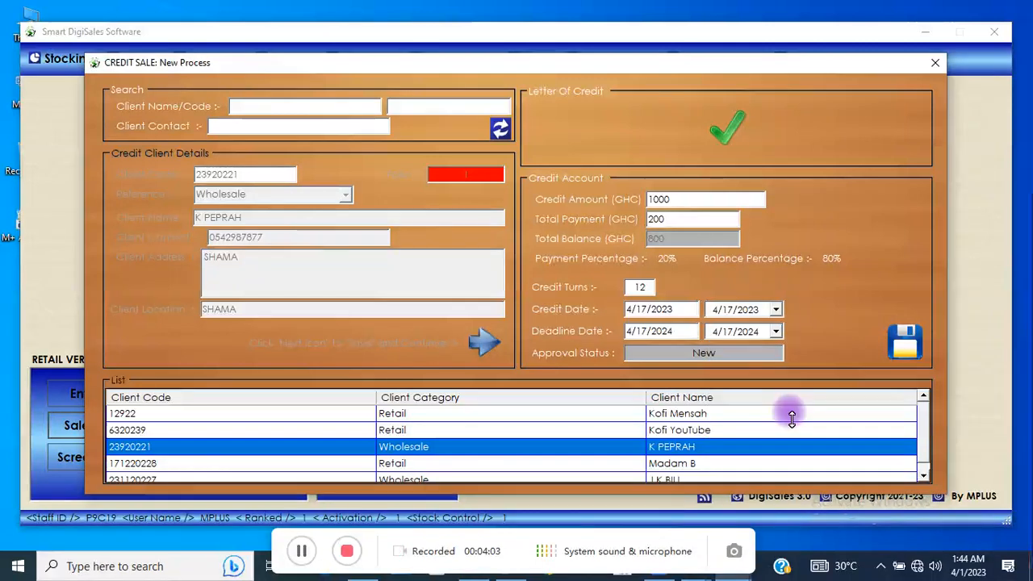
Step: Save the wholesale client's credit account and credit case
click(904, 347)
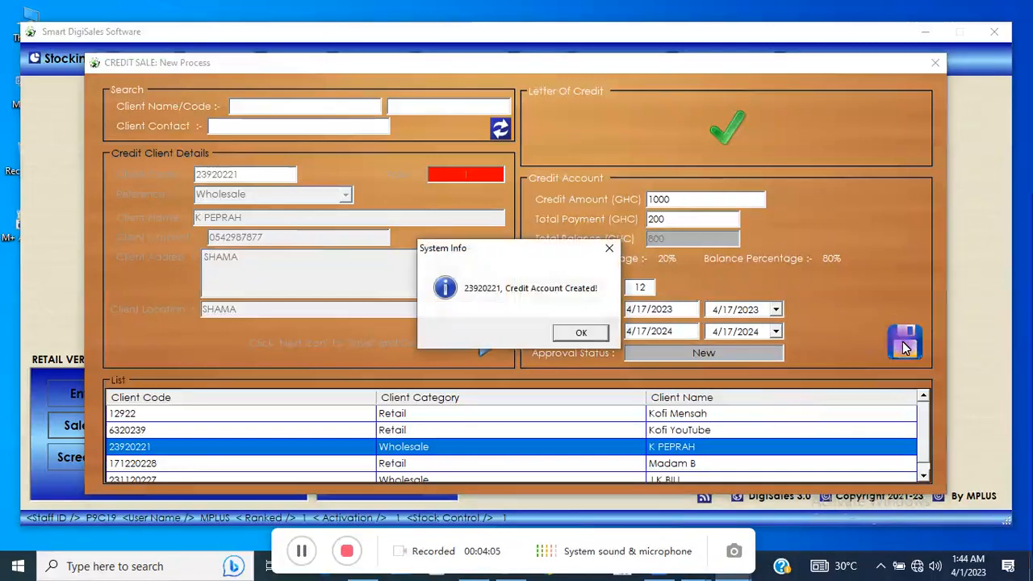
click(591, 336)
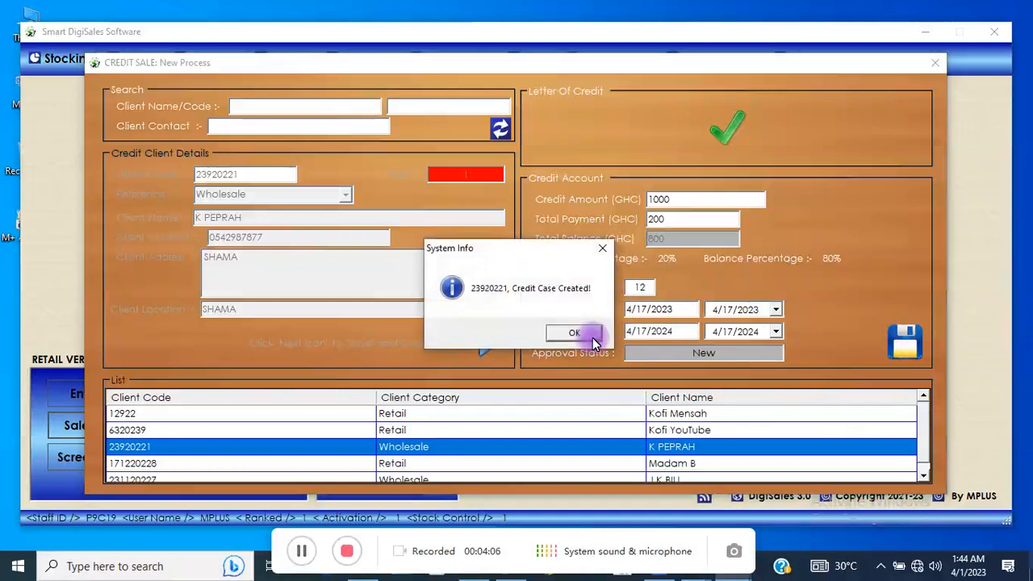
click(592, 335)
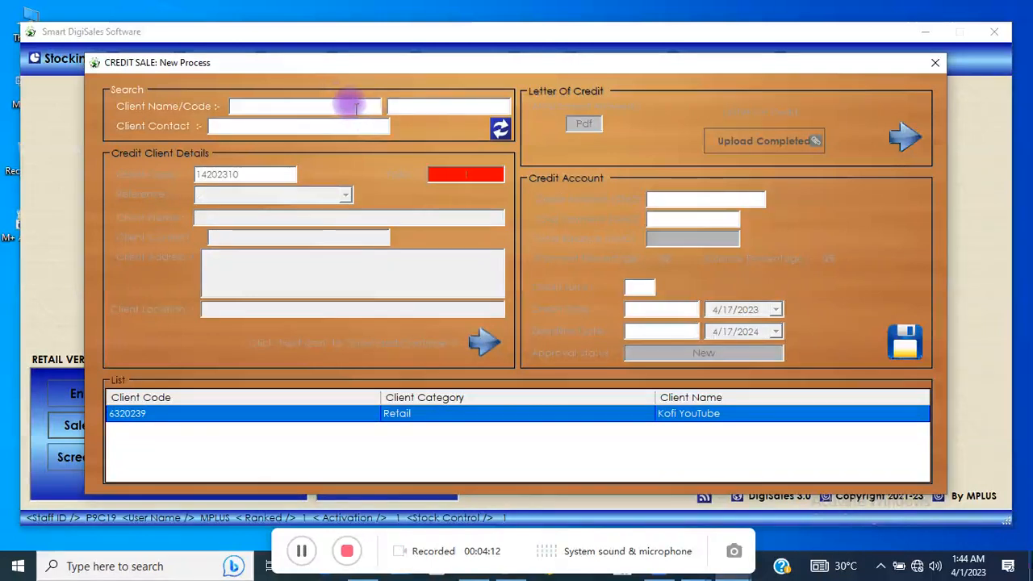
Step: Reload the wholesale client to check the letter of credit and credit account status, then close the credit sale form
click(340, 129)
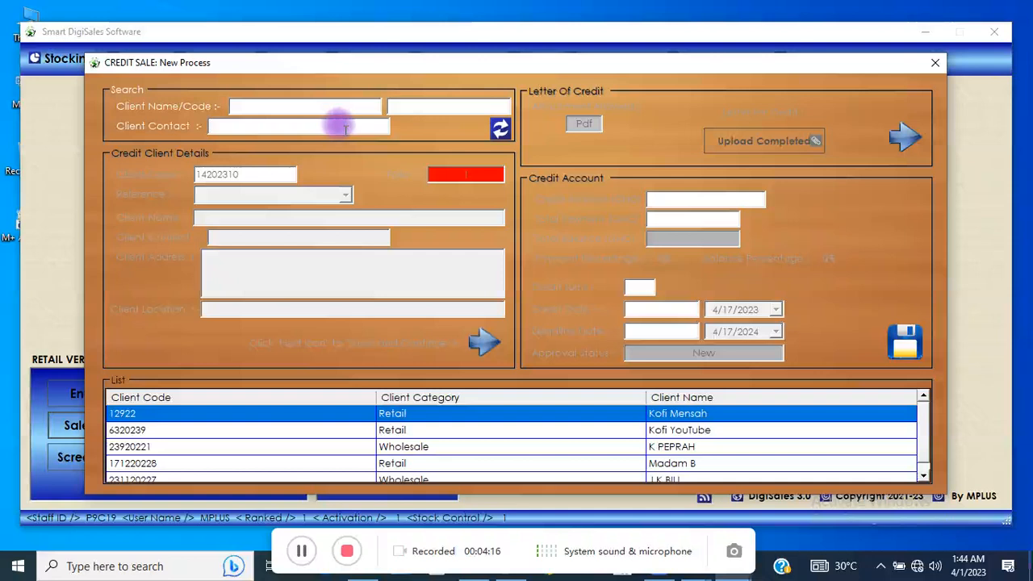
click(748, 448)
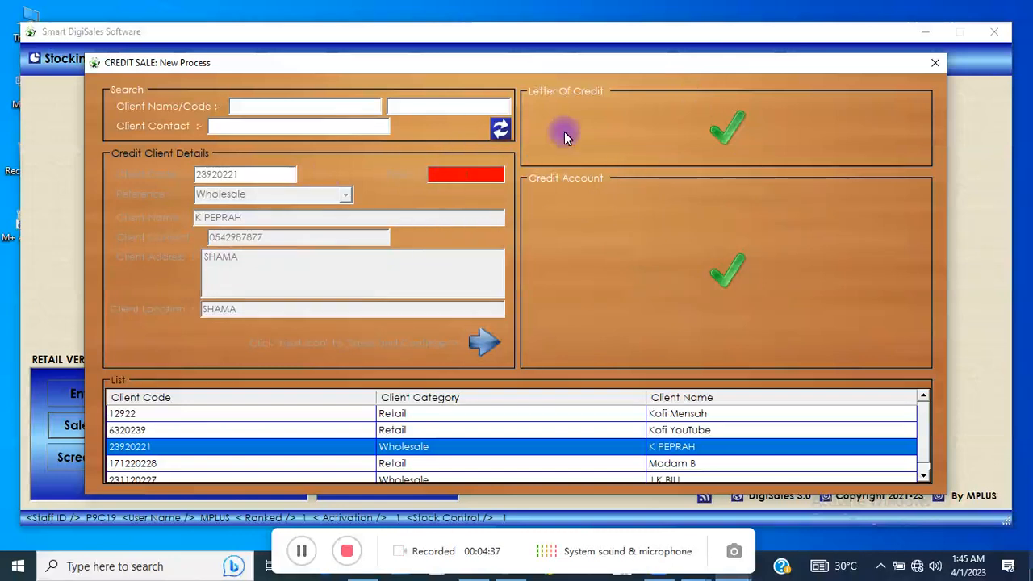
click(936, 63)
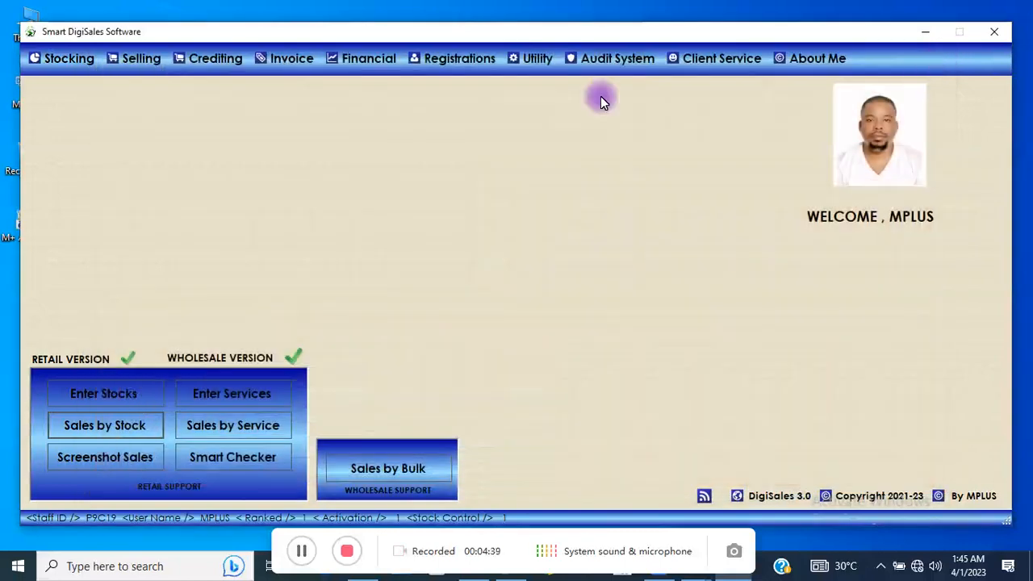
Step: Open a Credit Correspondence for the Credit-Sales System and load the first wholesale client in the list
click(211, 60)
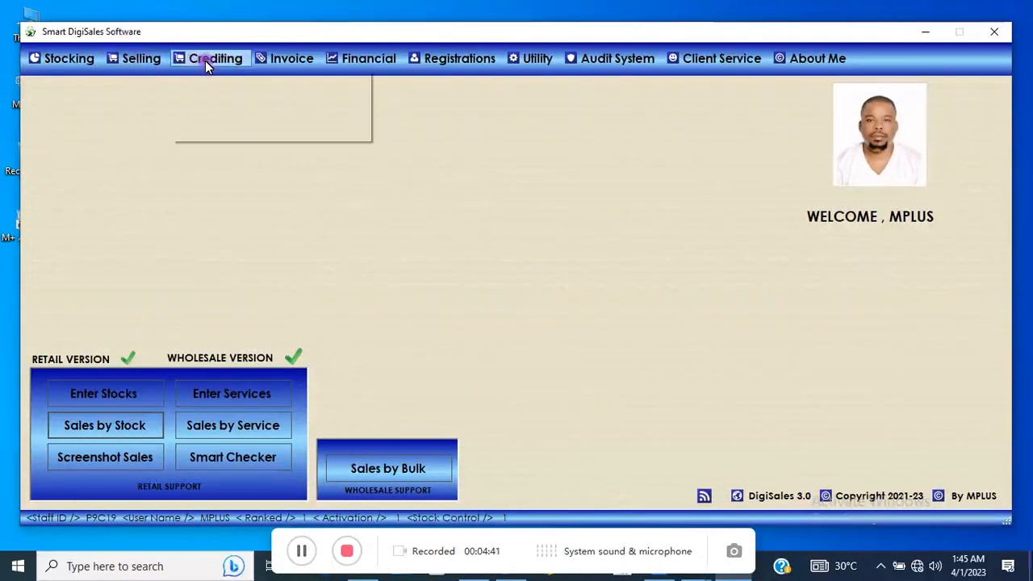
mouse_move(306, 97)
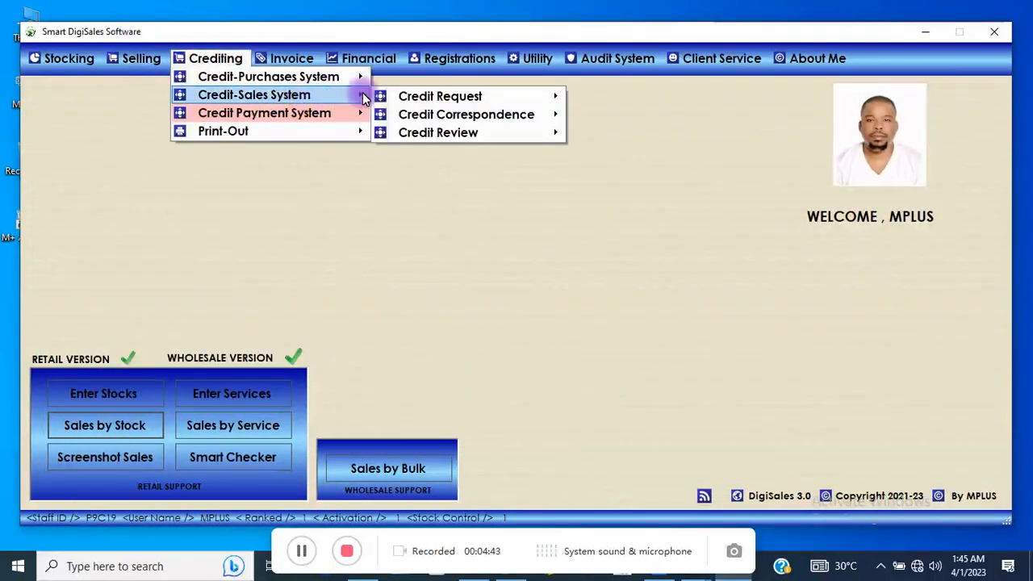
mouse_move(438, 114)
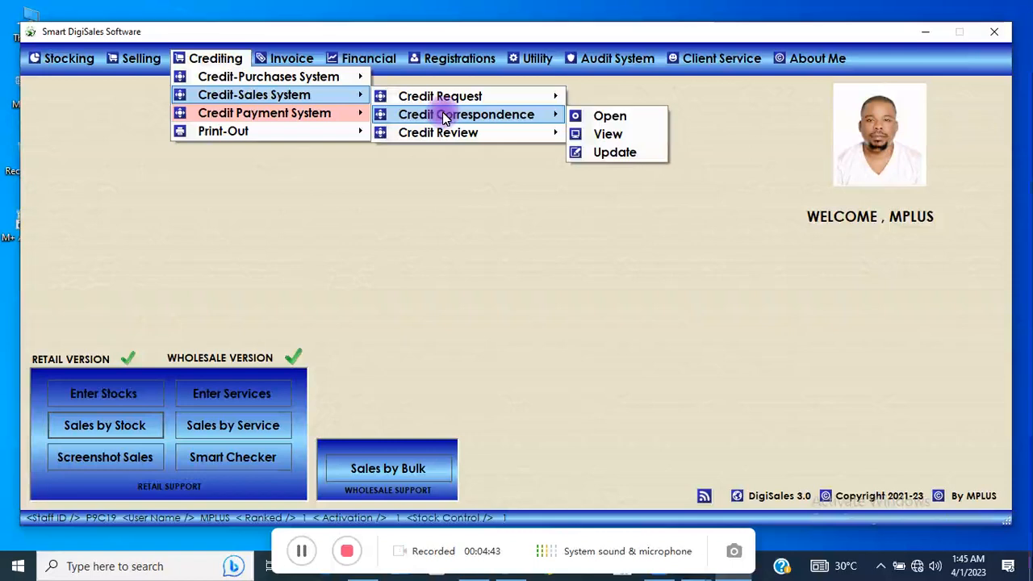
click(576, 115)
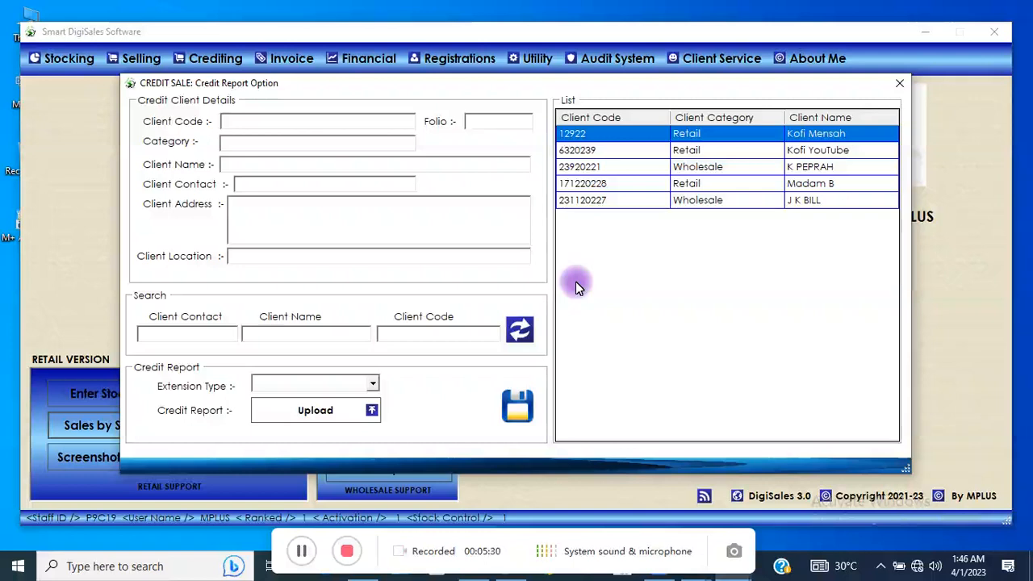
click(731, 170)
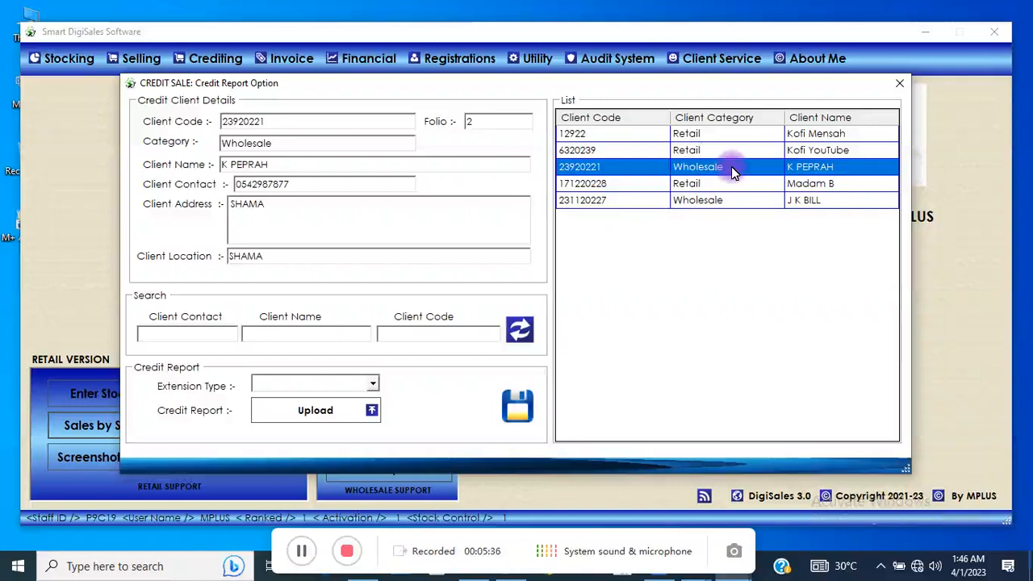
click(298, 555)
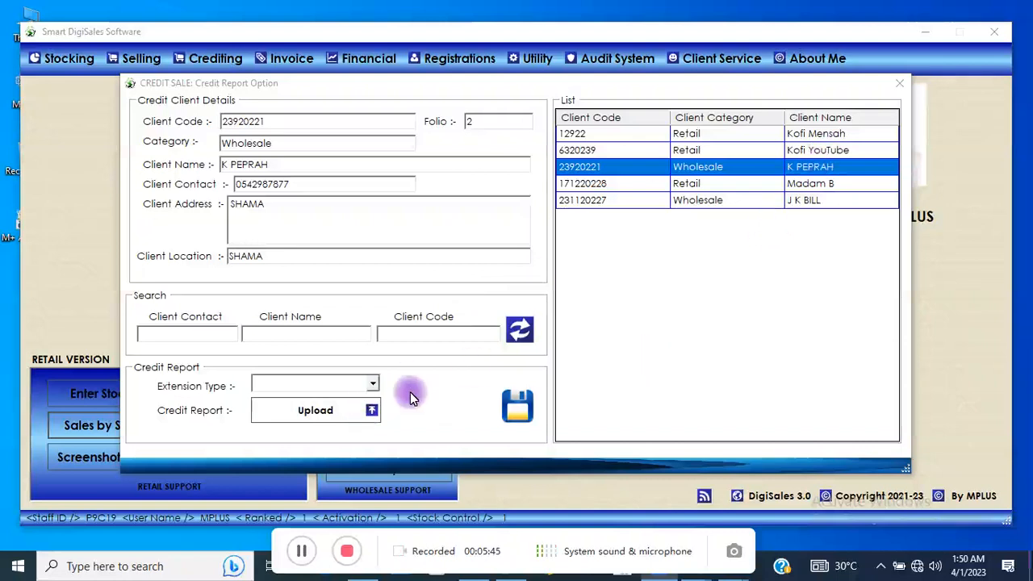
Step: Set the credit report's extension type to Pdf and choose the StockHistPrint-Out file for upload
click(373, 378)
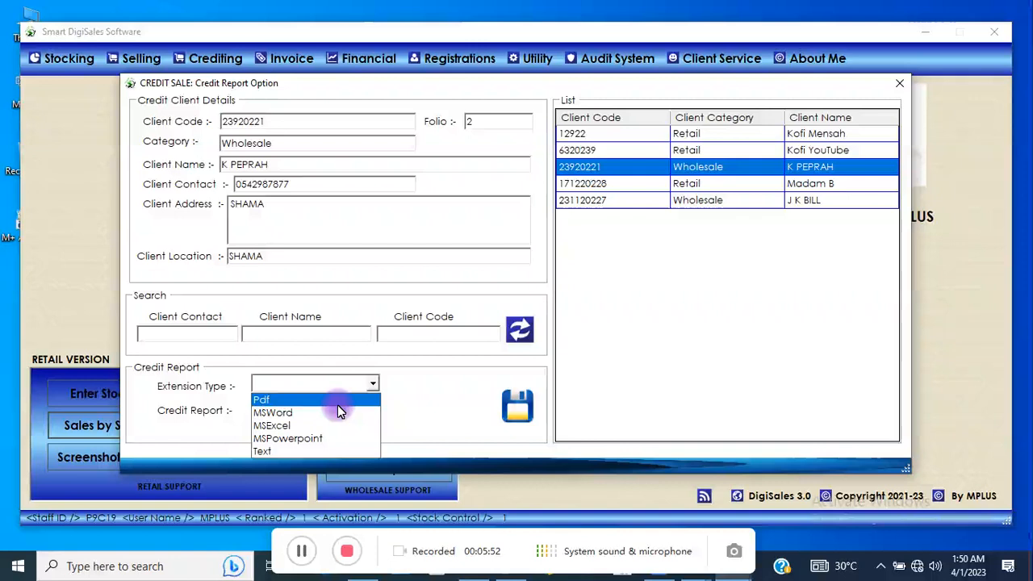
click(335, 403)
click(335, 409)
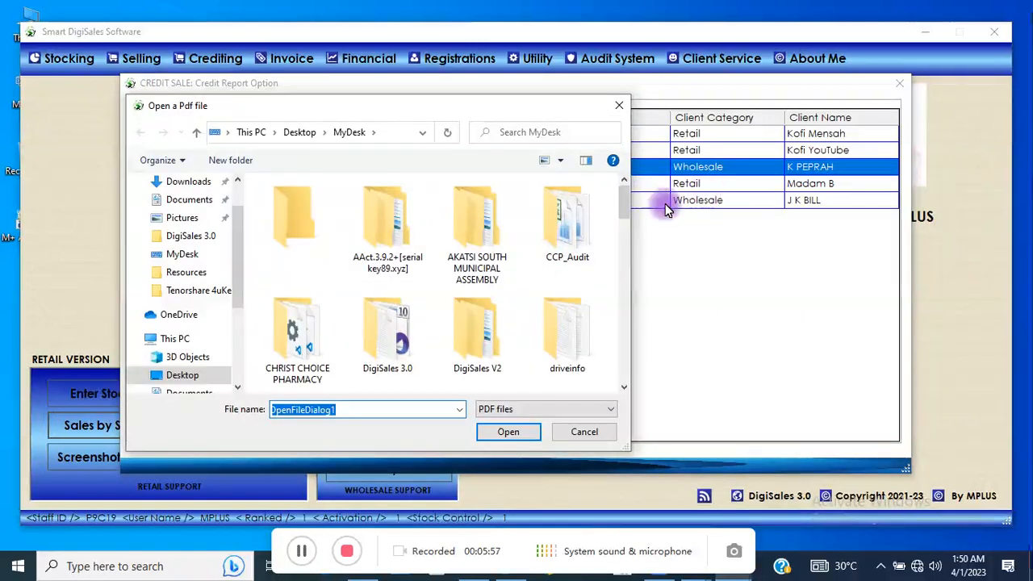
drag(622, 207, 624, 343)
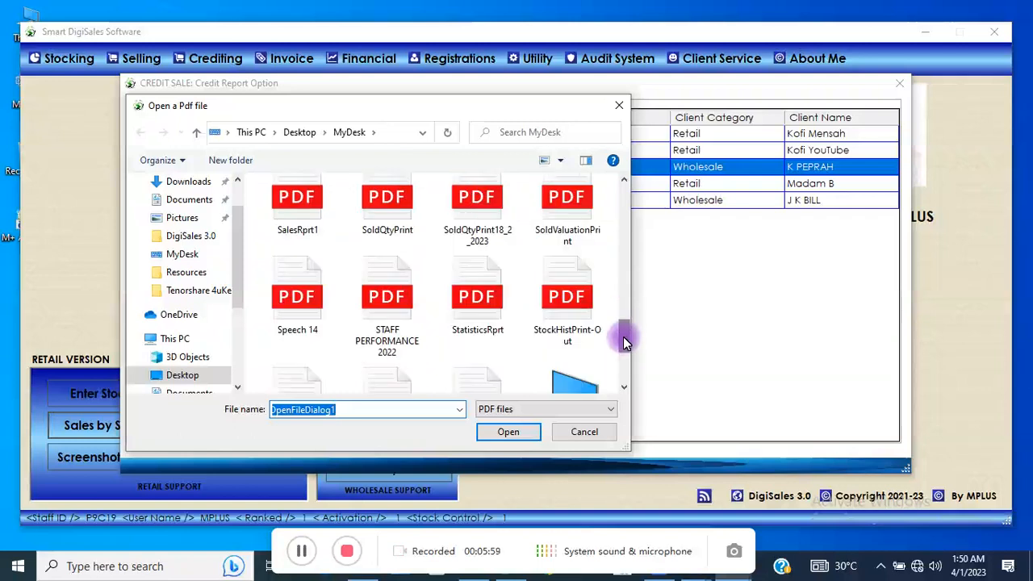
double_click(589, 316)
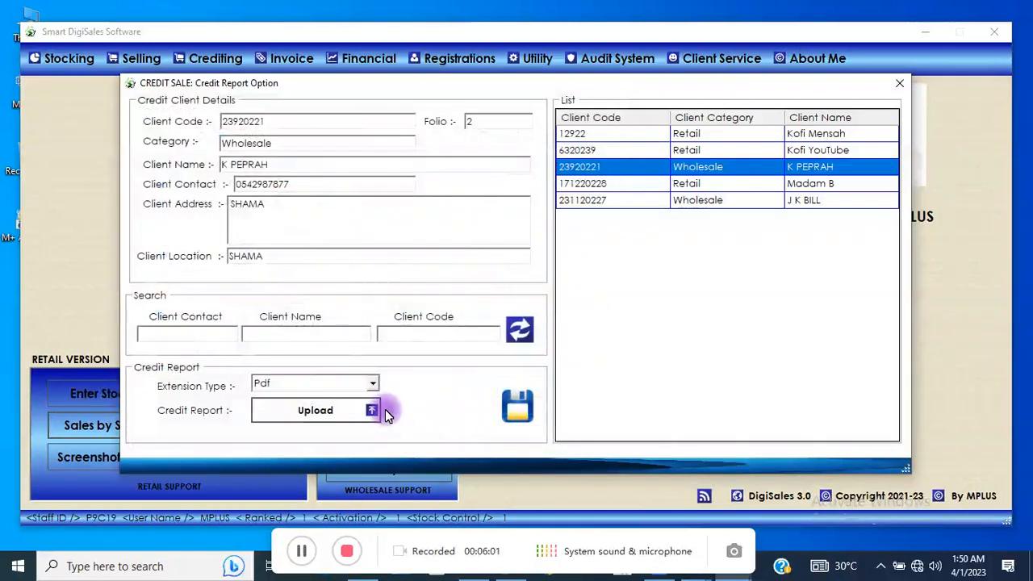
Step: Choose the StockHistPrint-Out PDF for upload again and save the wholesale client's credit report
click(370, 408)
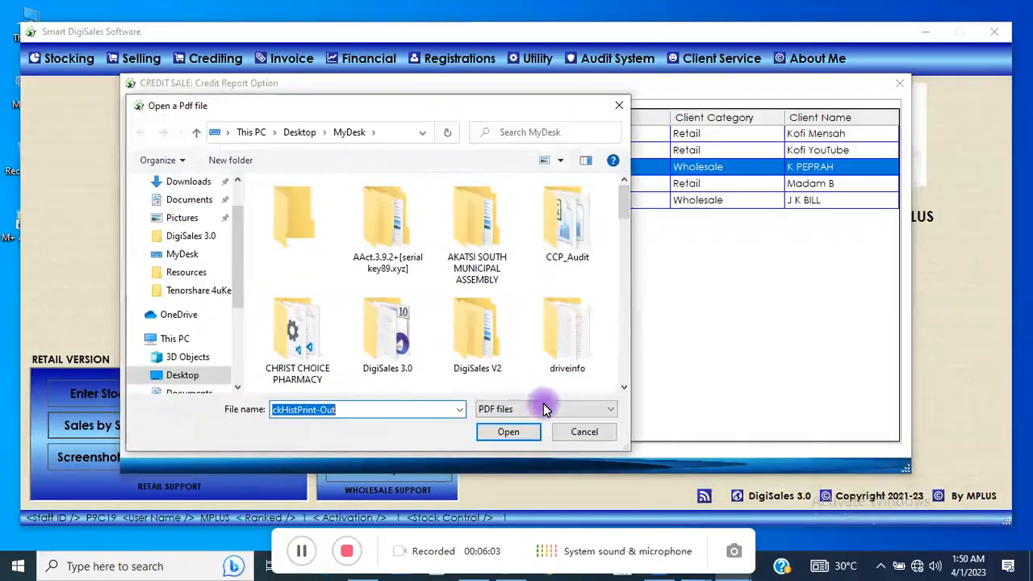
click(508, 430)
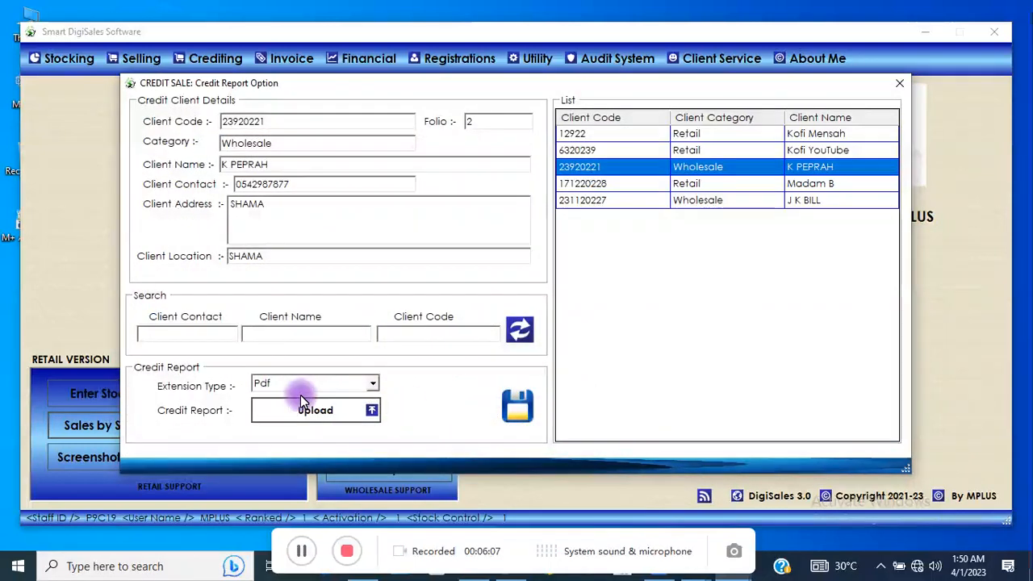
click(361, 417)
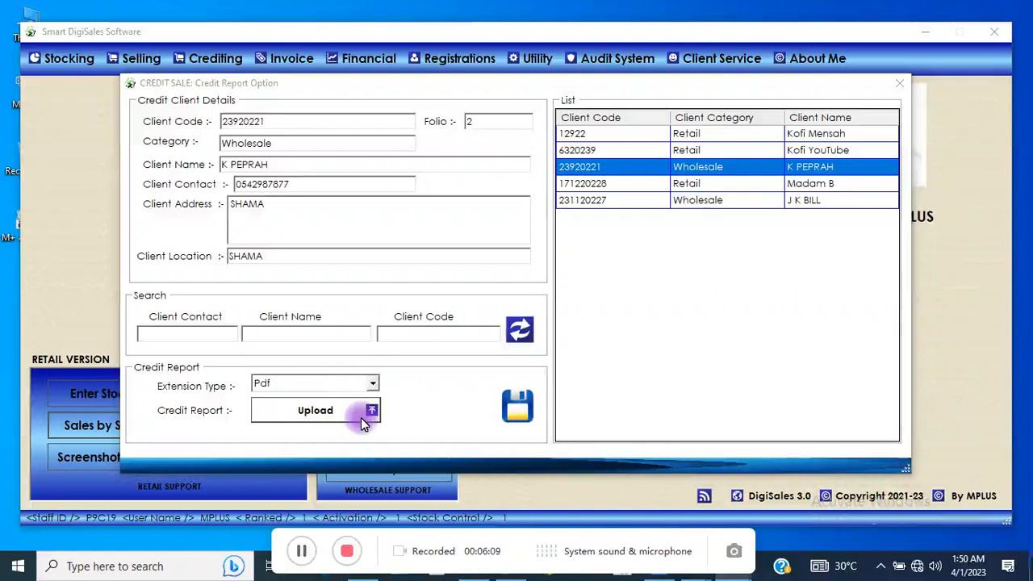
drag(623, 215, 618, 346)
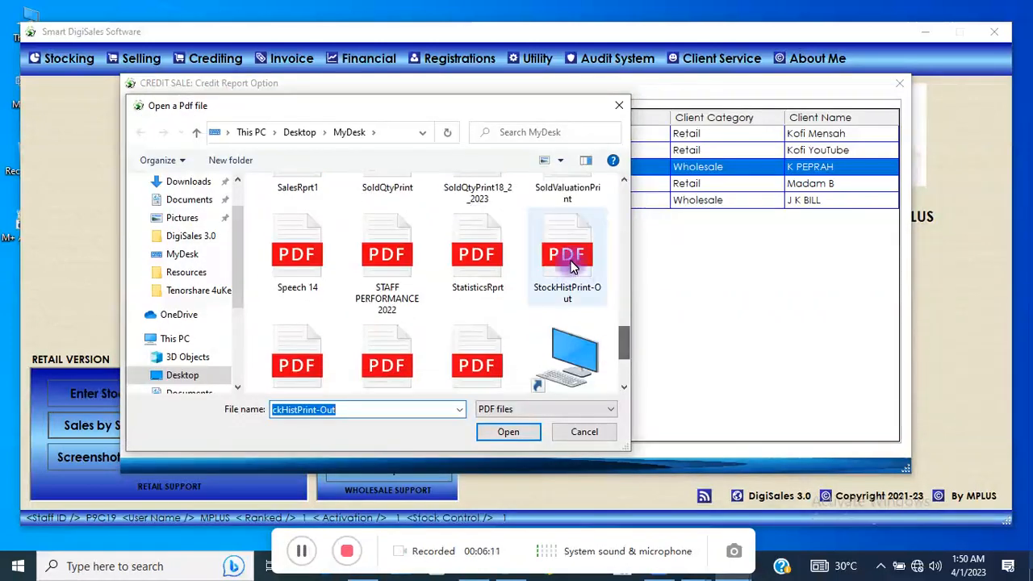
double_click(568, 250)
click(529, 412)
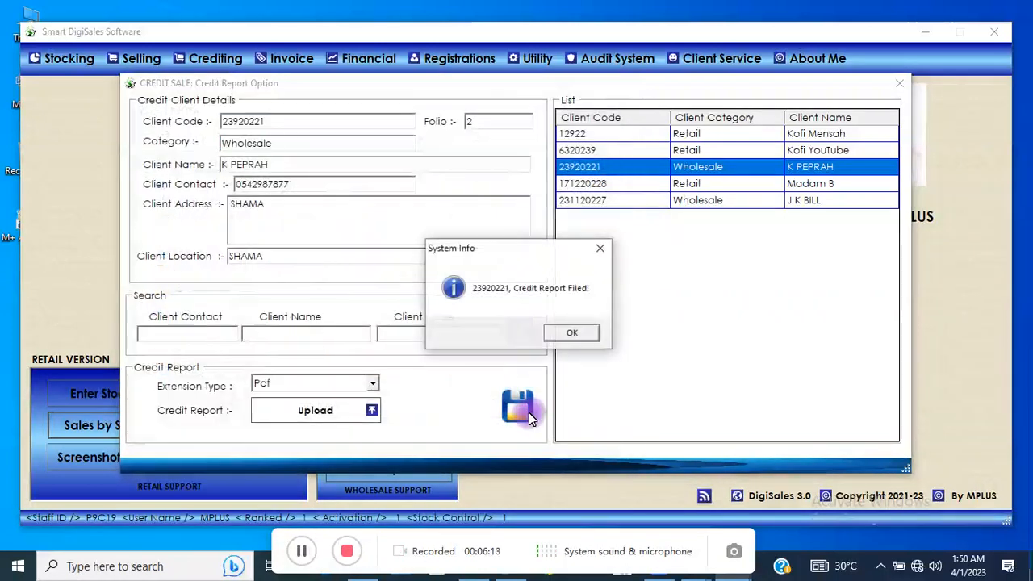
click(572, 333)
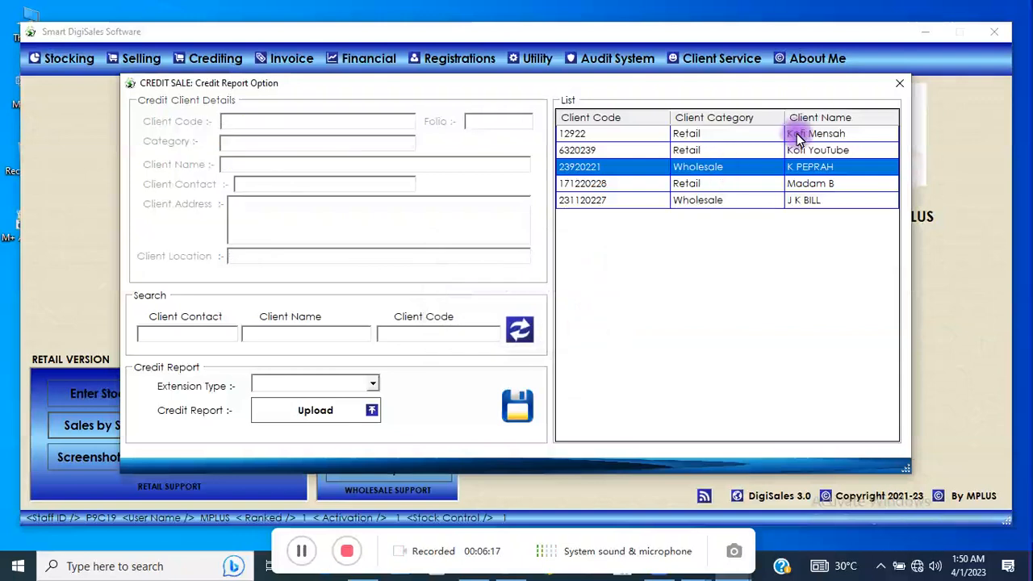
Step: Reload the wholesale clients to check the filed credit letter and processed report, then close the credit report form
click(787, 172)
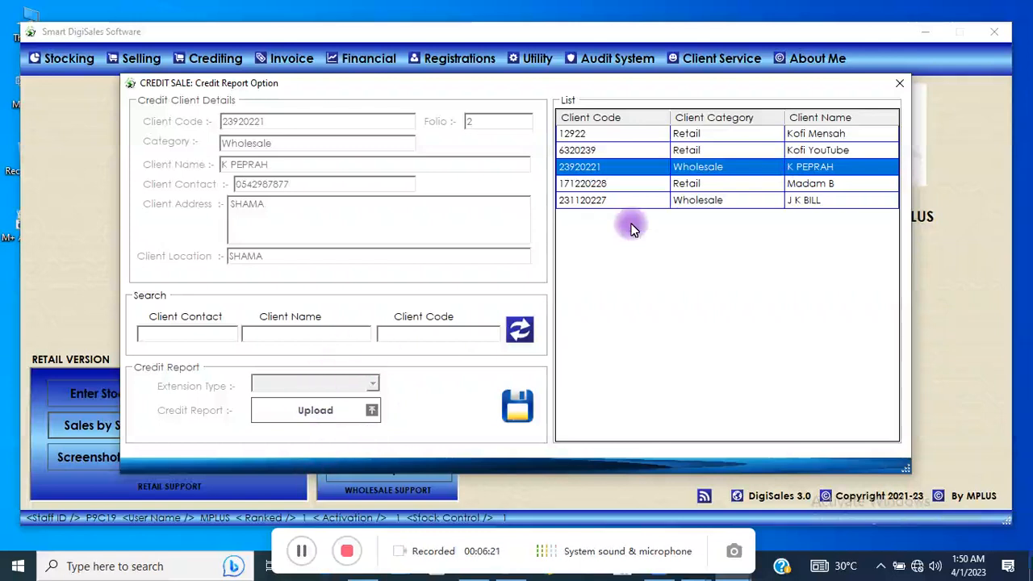
click(707, 183)
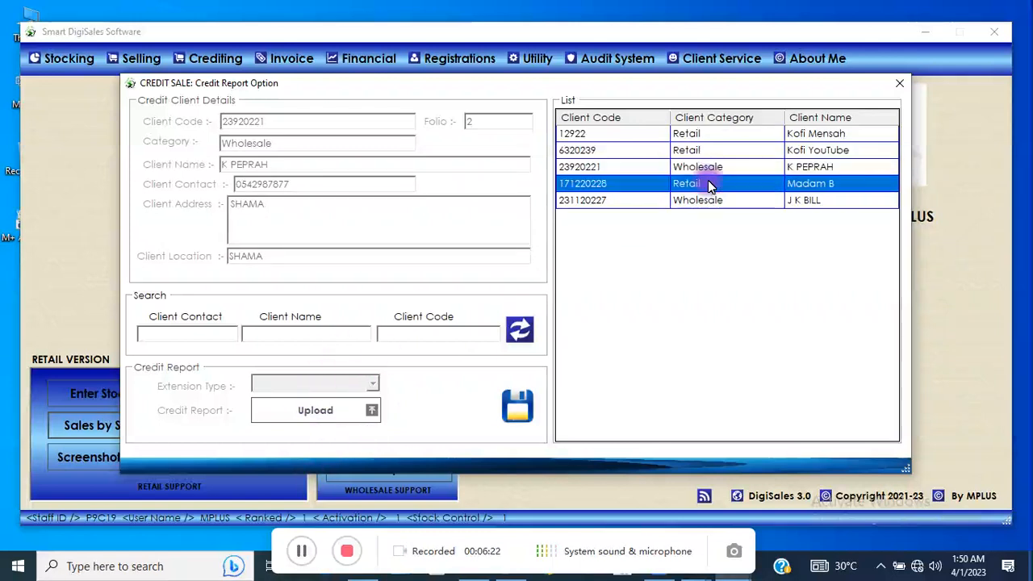
click(756, 200)
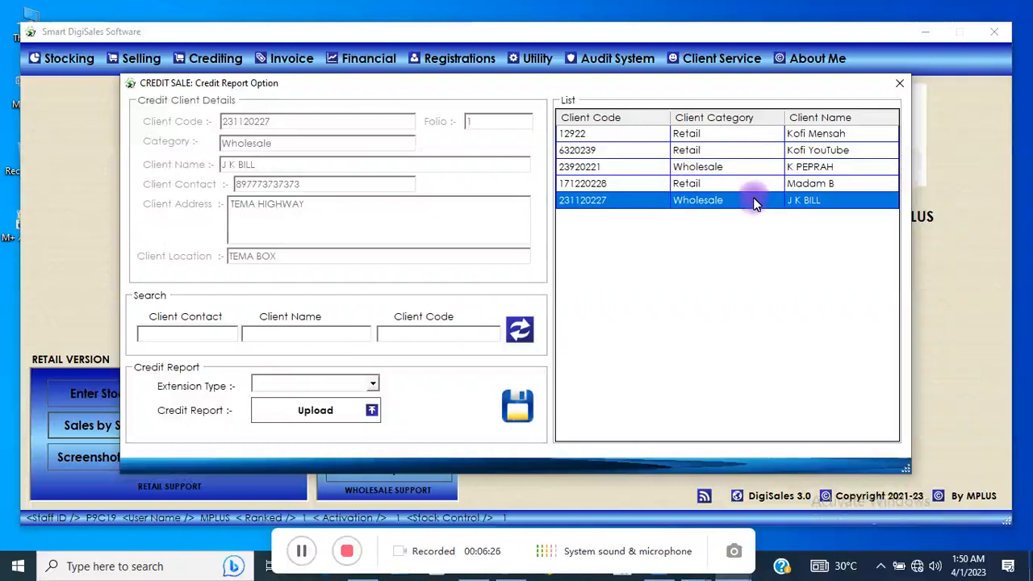
click(805, 170)
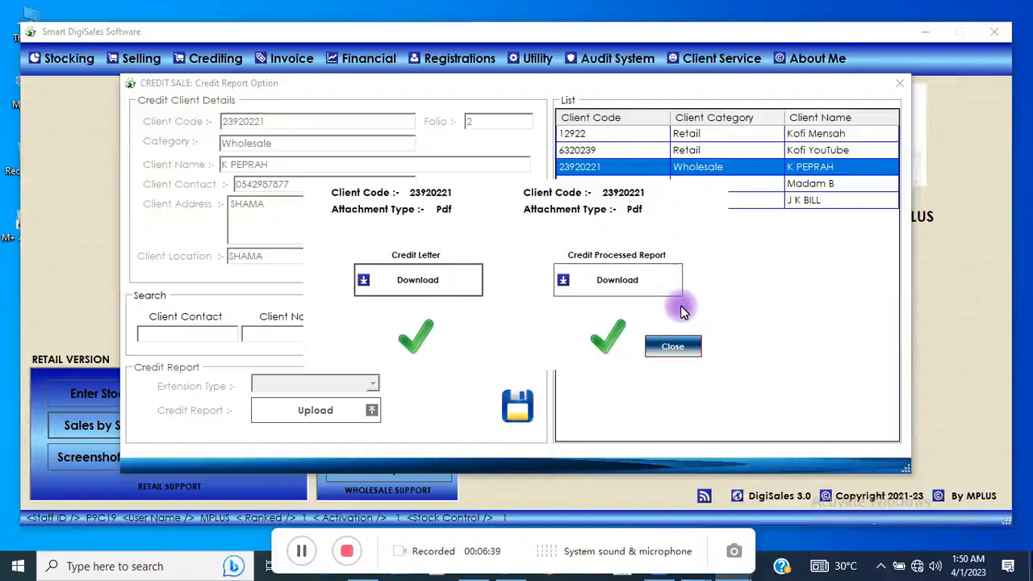
click(672, 346)
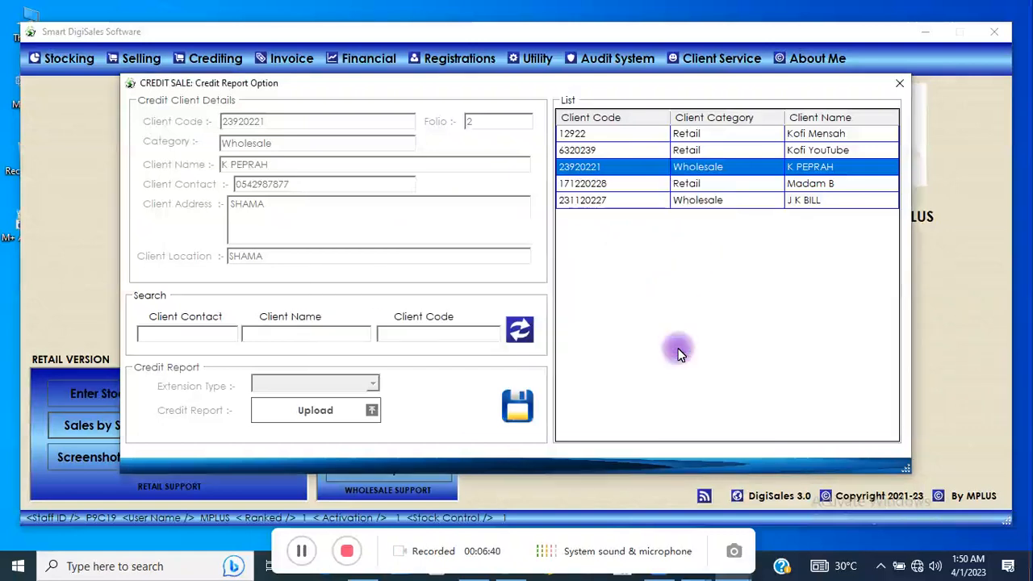
click(898, 83)
Step: Open a Credit Review for credit sales, load the category 99 client's request and check its attached credit letter and report
click(230, 57)
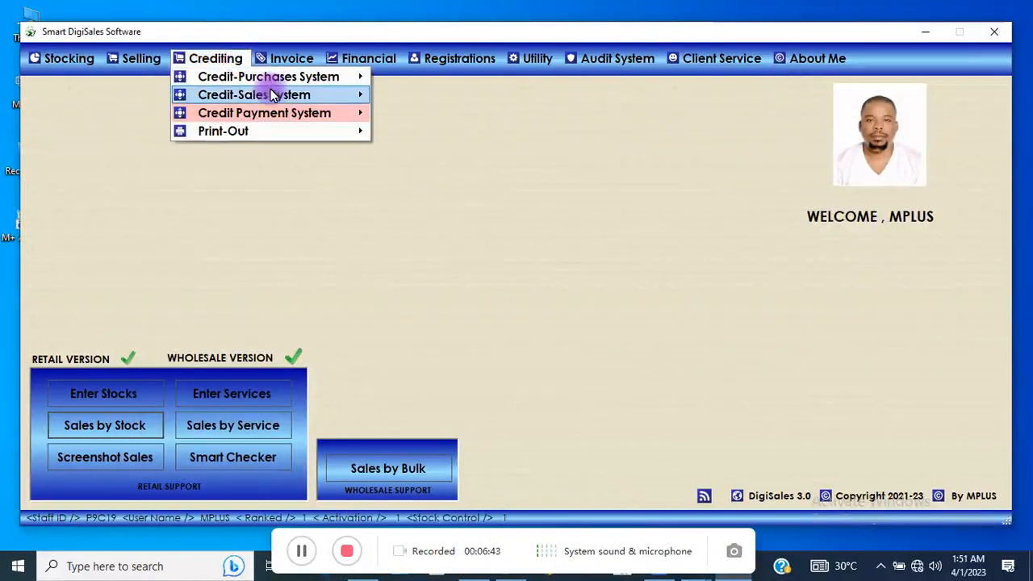
mouse_move(315, 94)
mouse_move(415, 99)
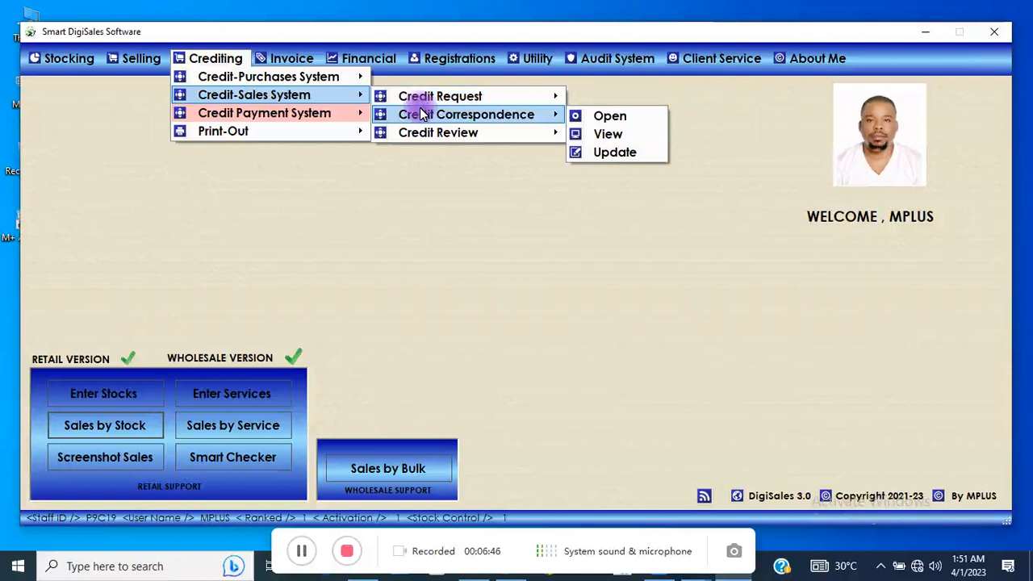
mouse_move(435, 131)
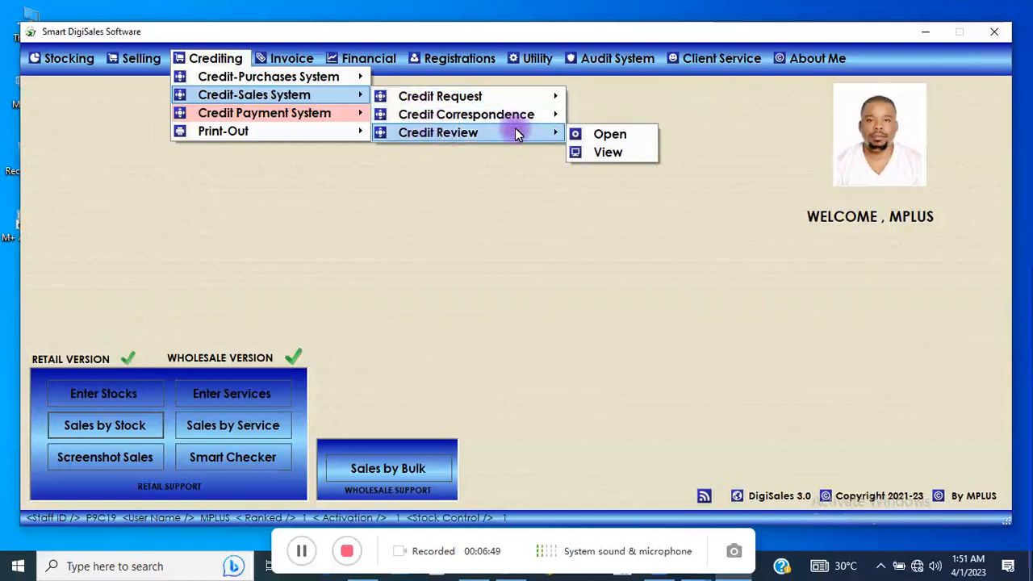
click(590, 130)
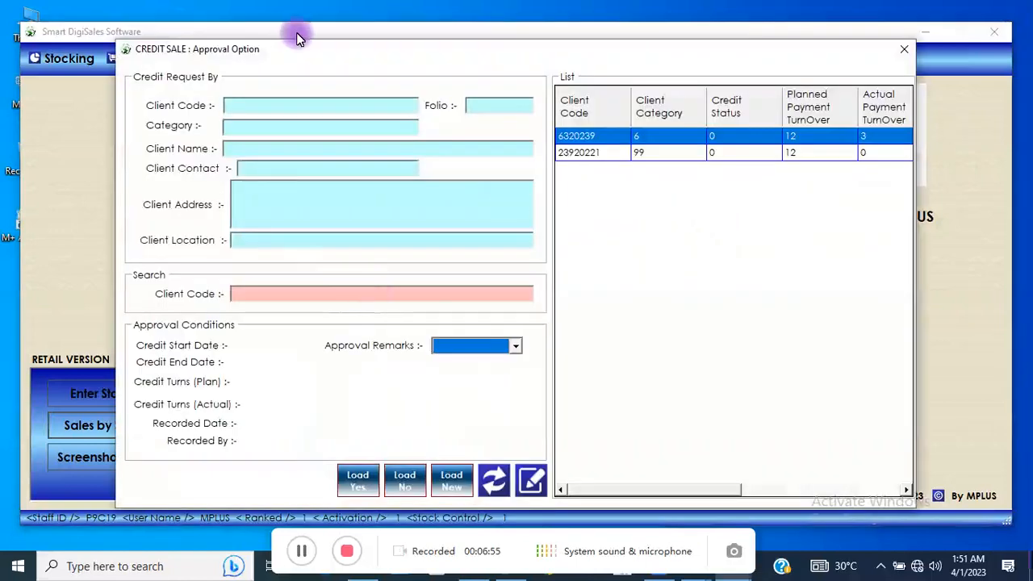
click(651, 153)
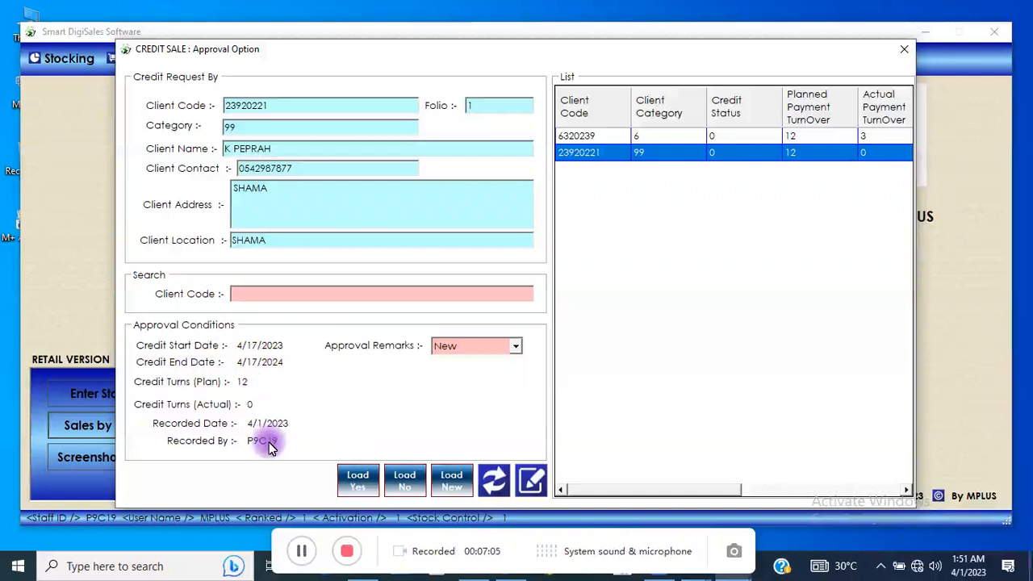
double_click(700, 152)
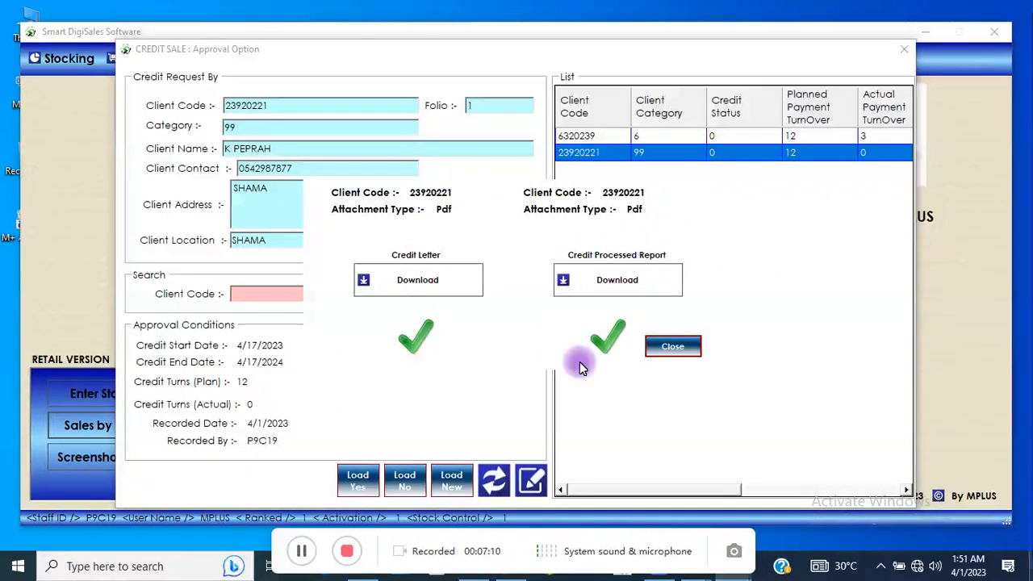
click(674, 347)
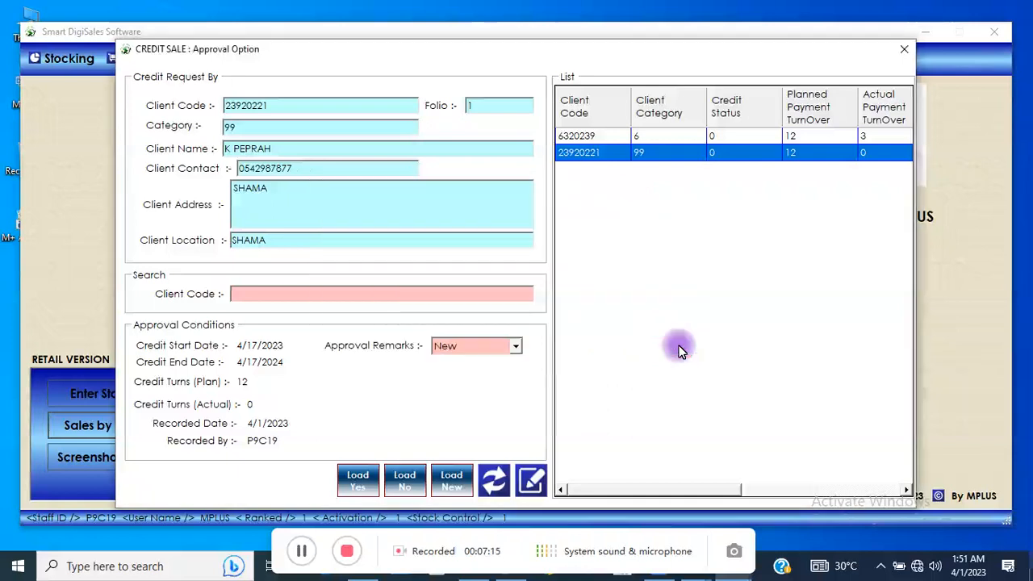
Step: Set the approval remarks of the loaded credit request to Yes and save the update
click(516, 348)
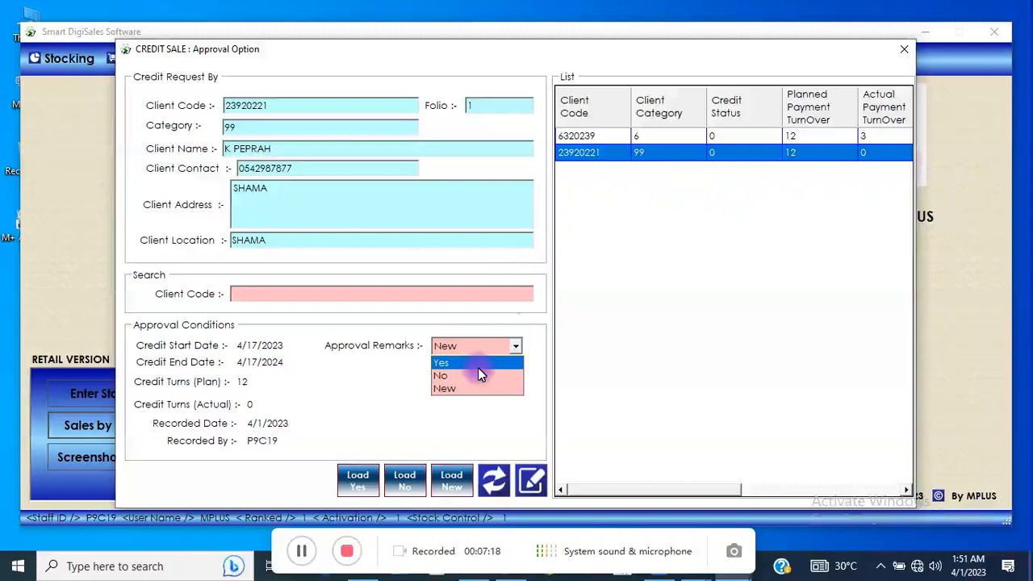
click(477, 367)
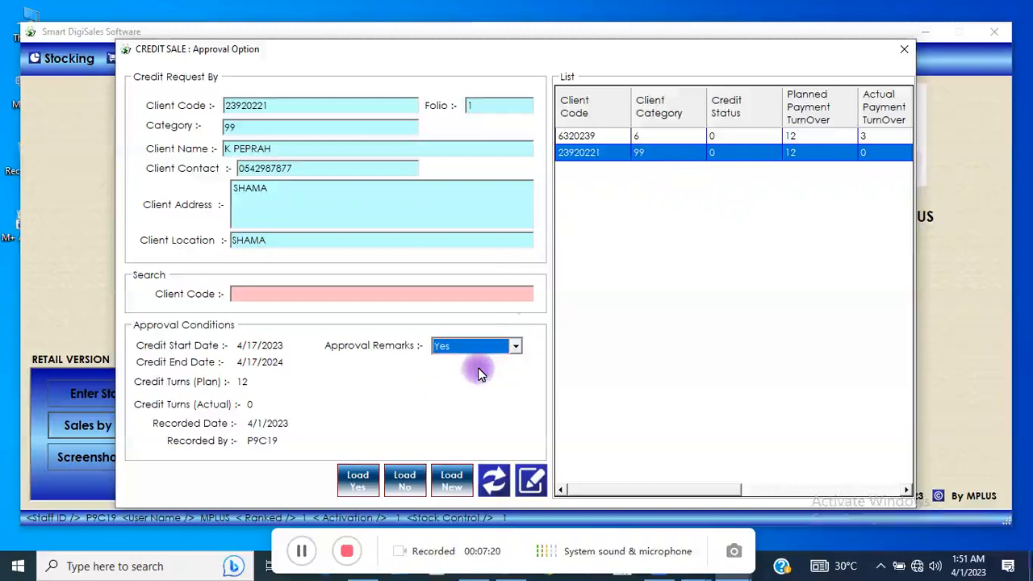
click(530, 478)
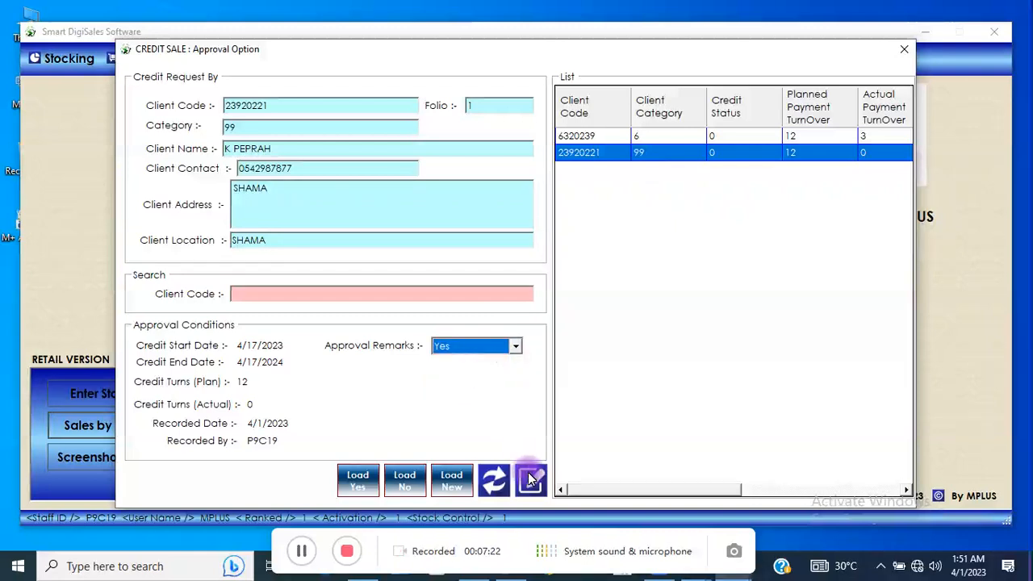
click(600, 333)
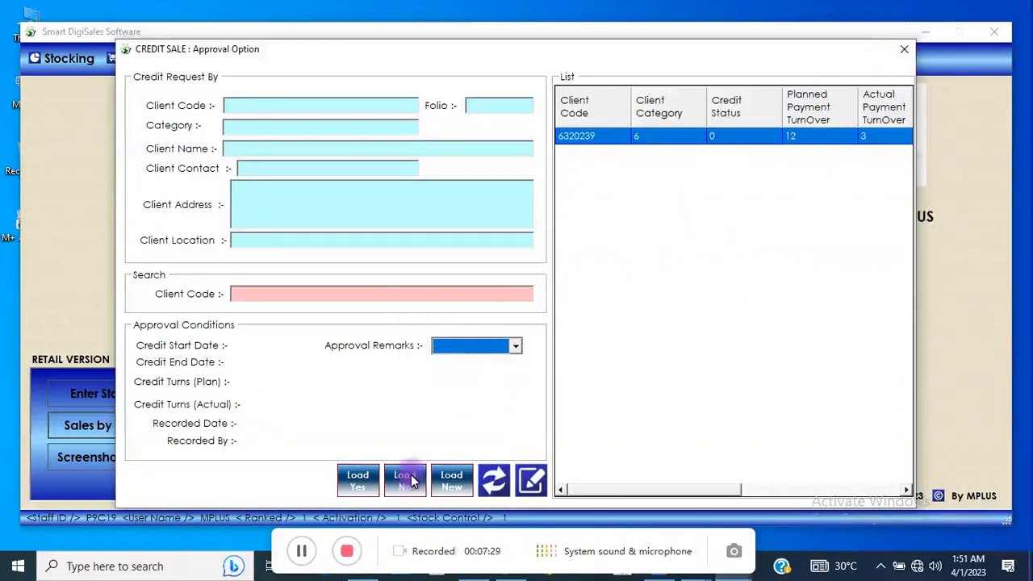
Step: List the new, rejected and approved credit requests in turn to check where the client's request is filed
click(453, 480)
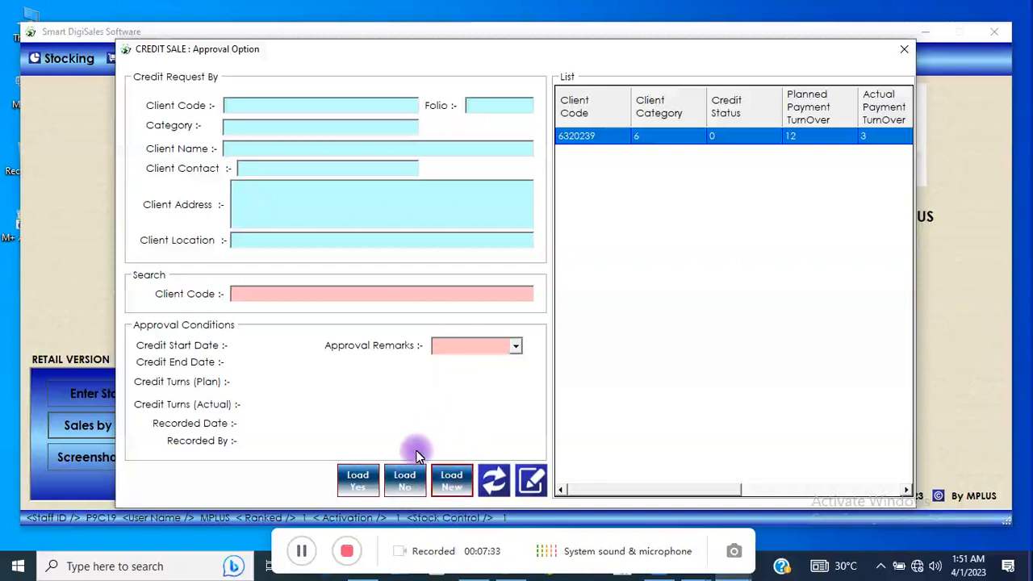
click(408, 480)
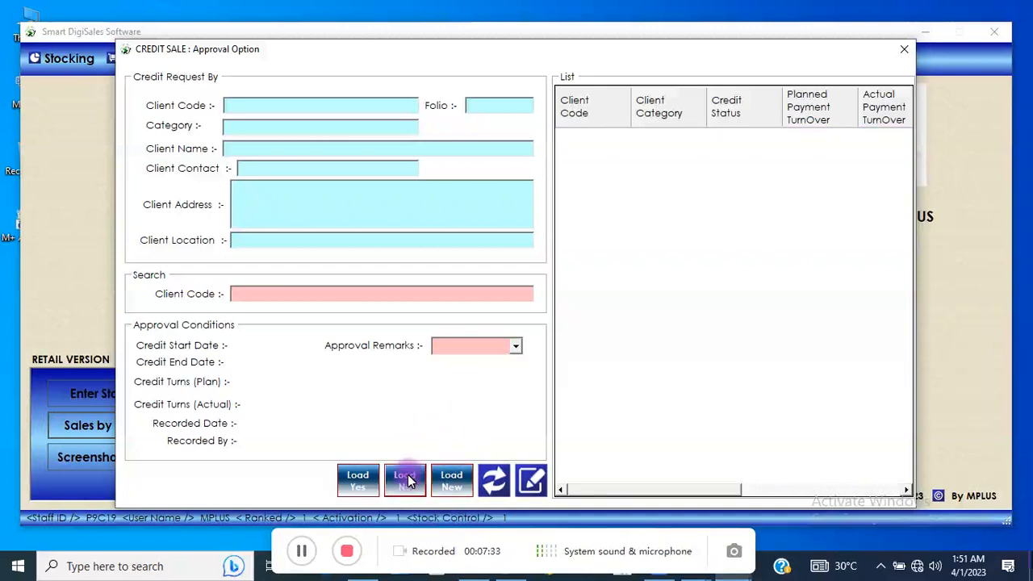
click(359, 481)
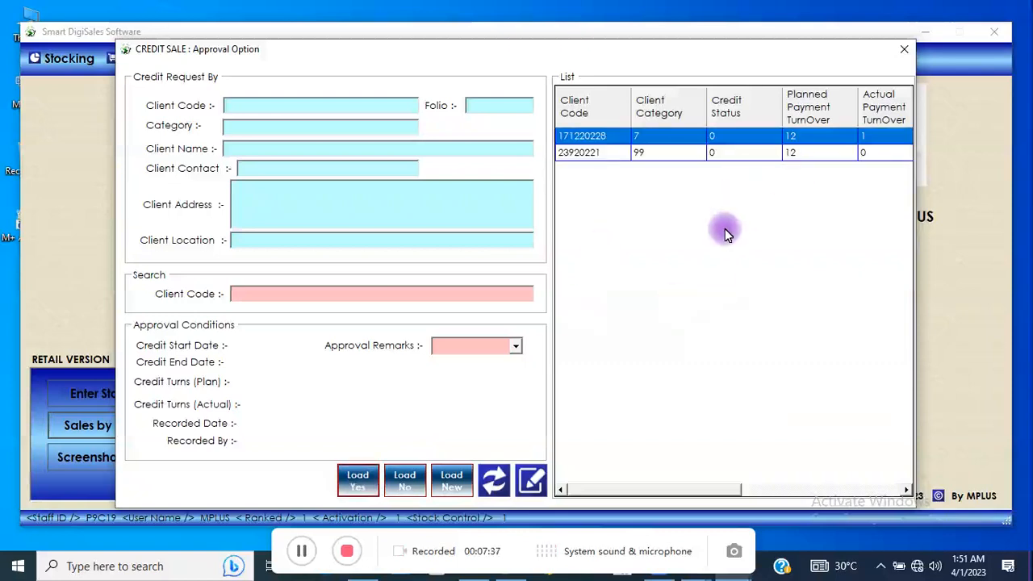
Step: Close the credit sale approval form
click(904, 50)
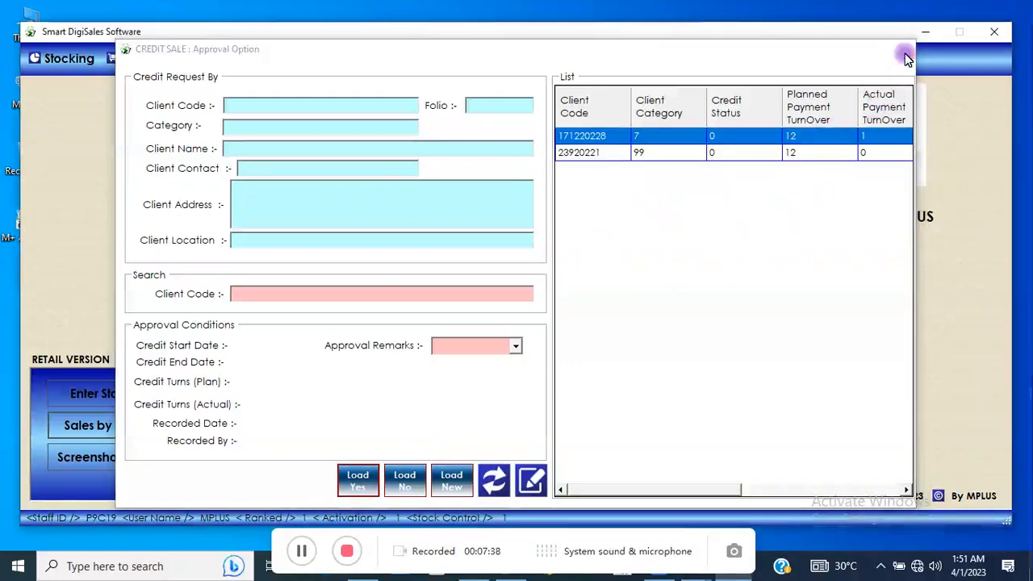
Step: Try a new direct credit for the SHAMA client with a credit amount of 100, closing the form without saving
click(206, 61)
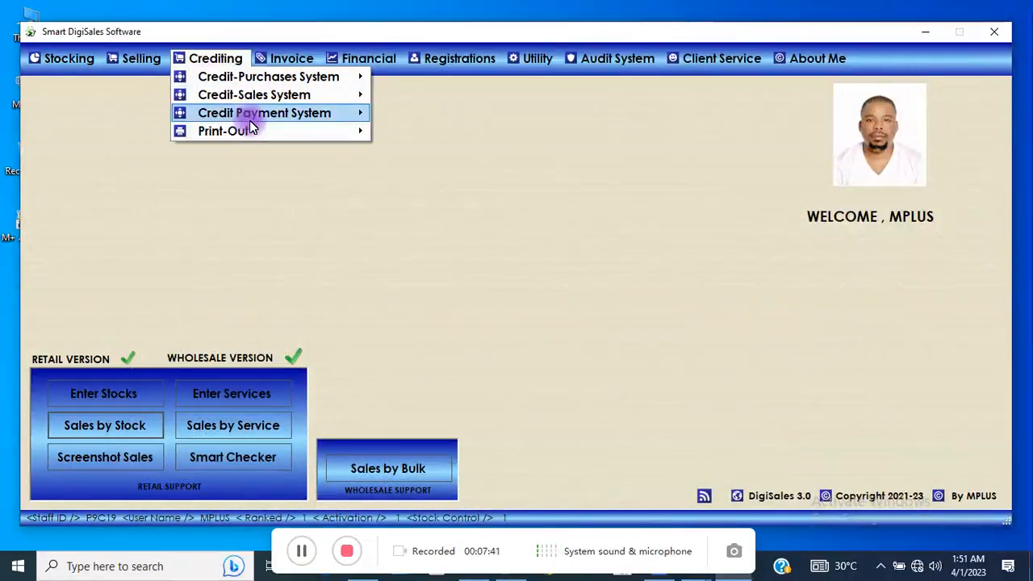
mouse_move(250, 121)
mouse_move(417, 113)
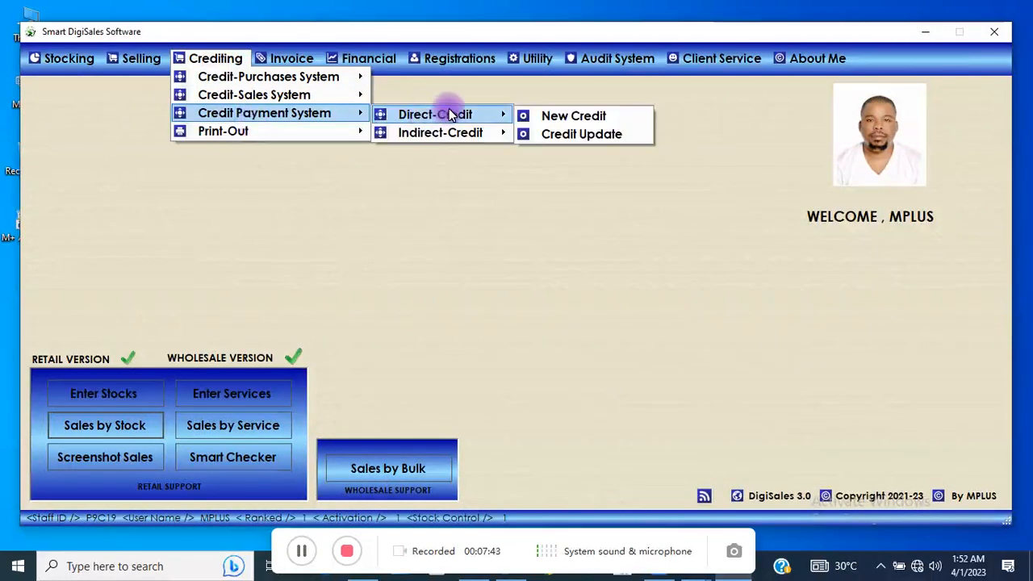
click(542, 115)
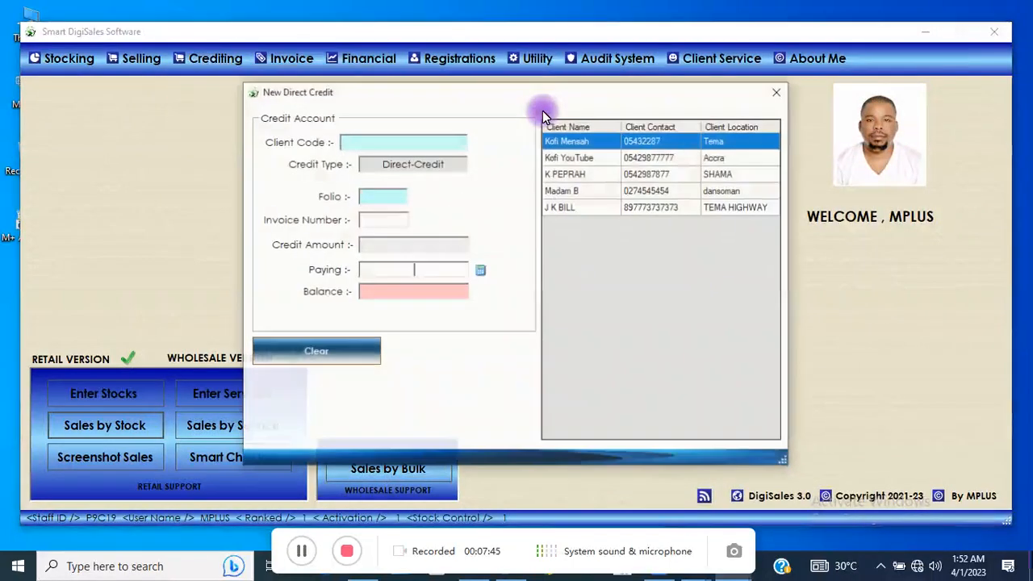
click(660, 178)
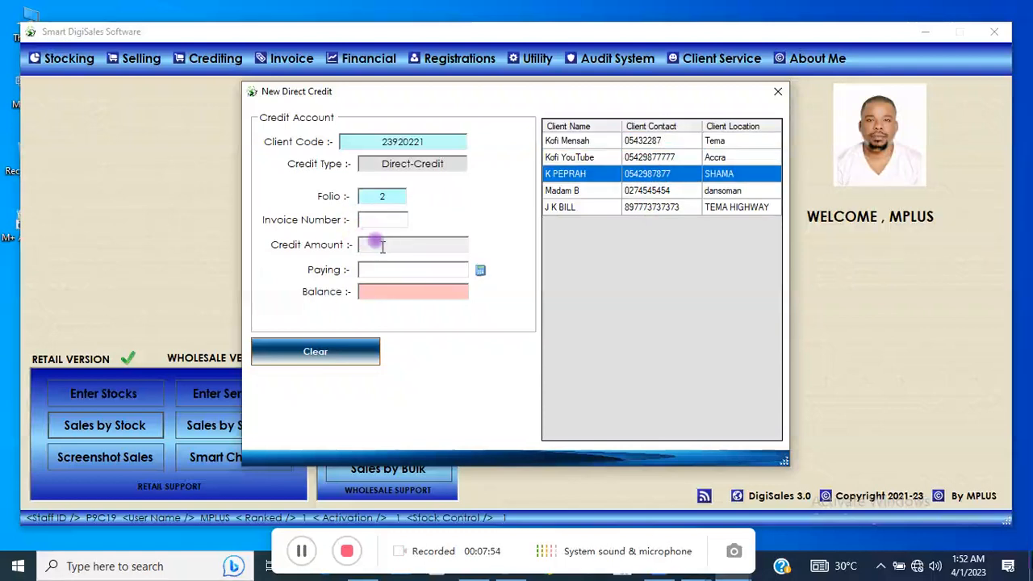
text(100)
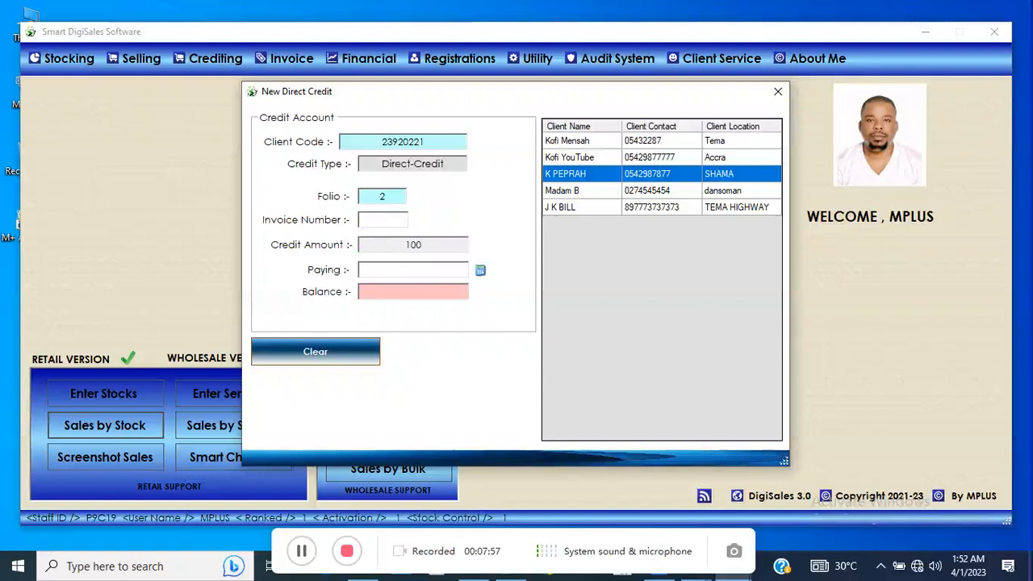
click(372, 221)
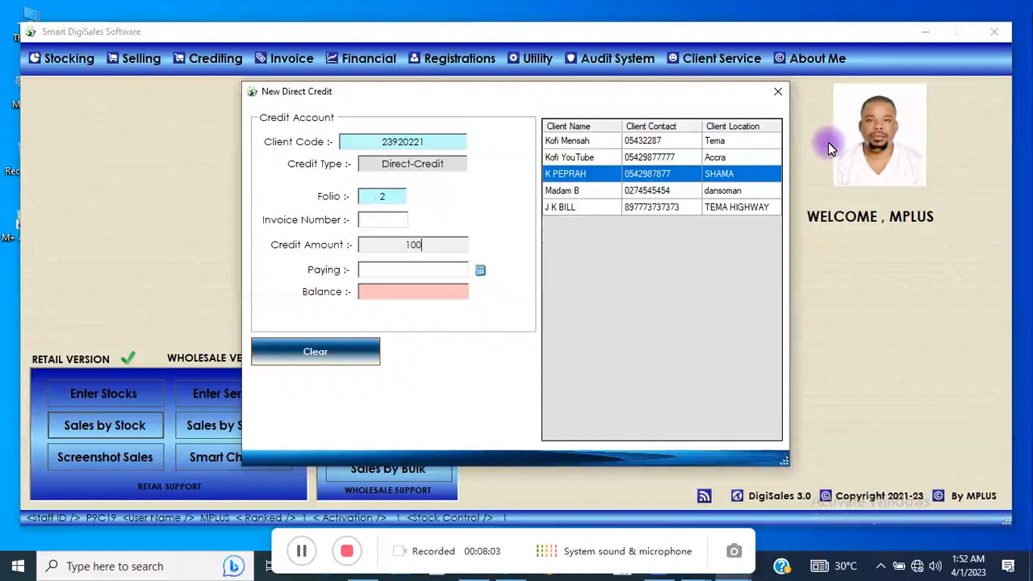
click(780, 95)
Step: Record a payment of 100 on the indirect credit account with receipt number 99, calculating its balance before saving
click(234, 58)
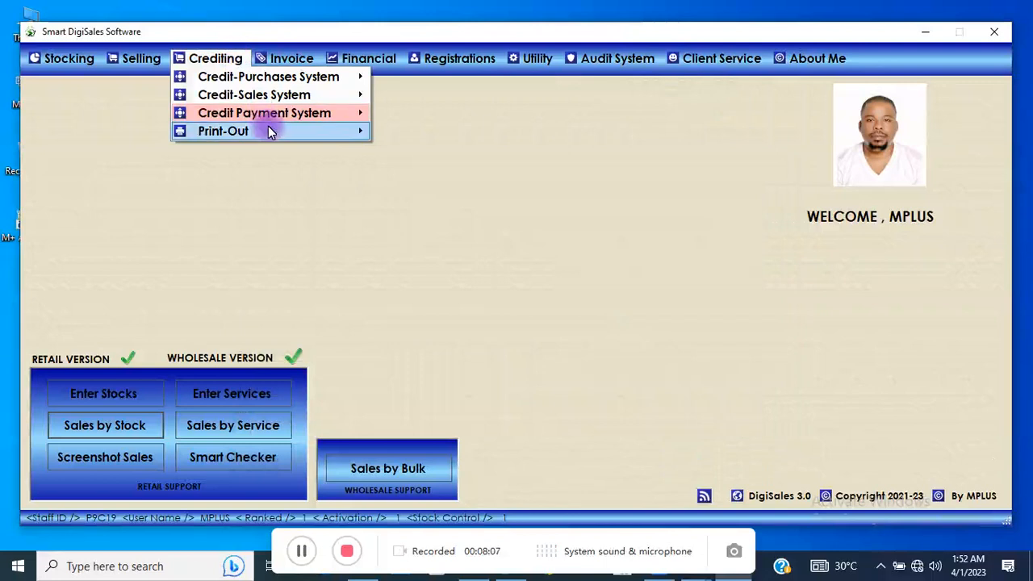
mouse_move(307, 113)
mouse_move(513, 131)
click(566, 136)
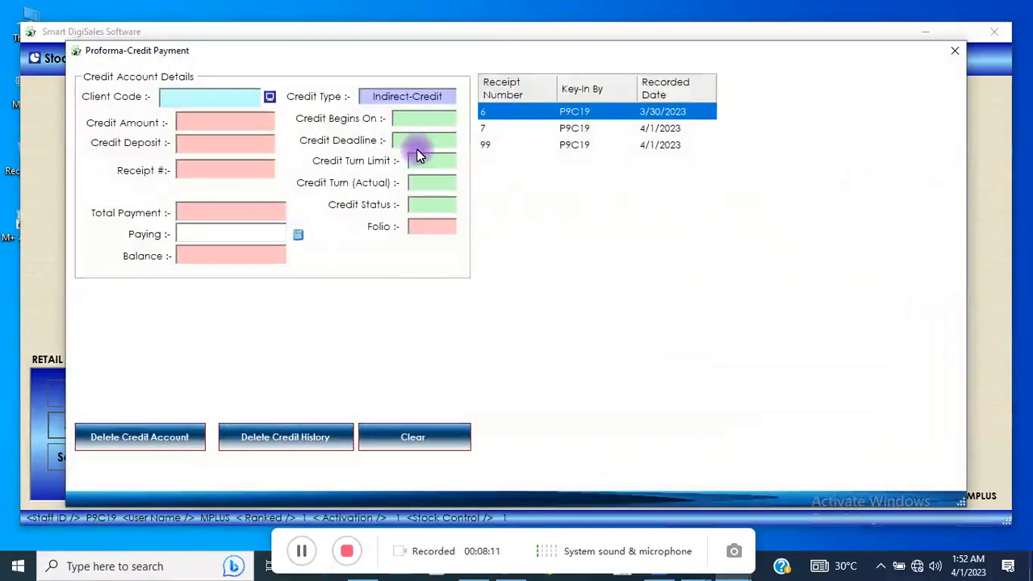
click(516, 144)
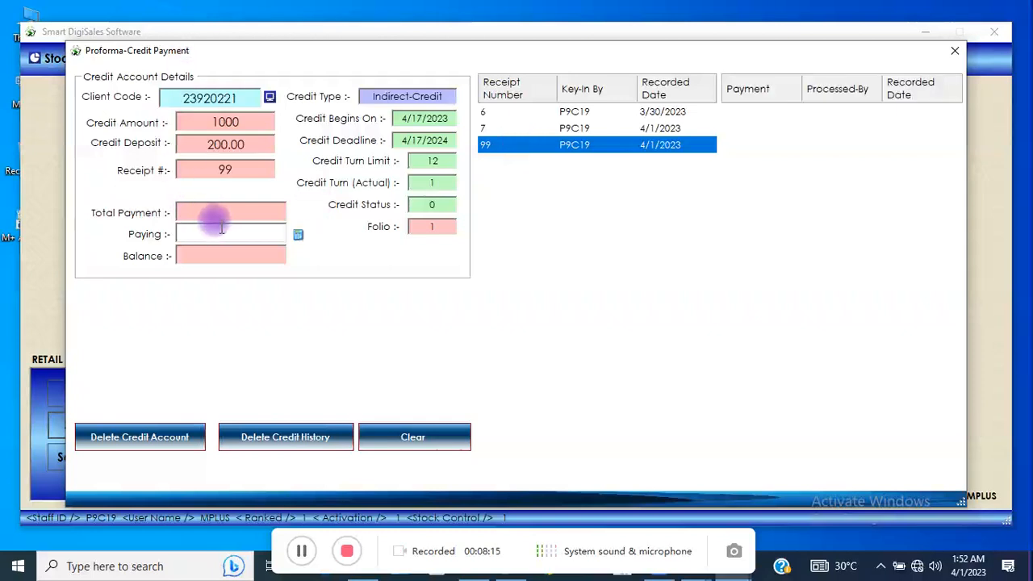
text(100)
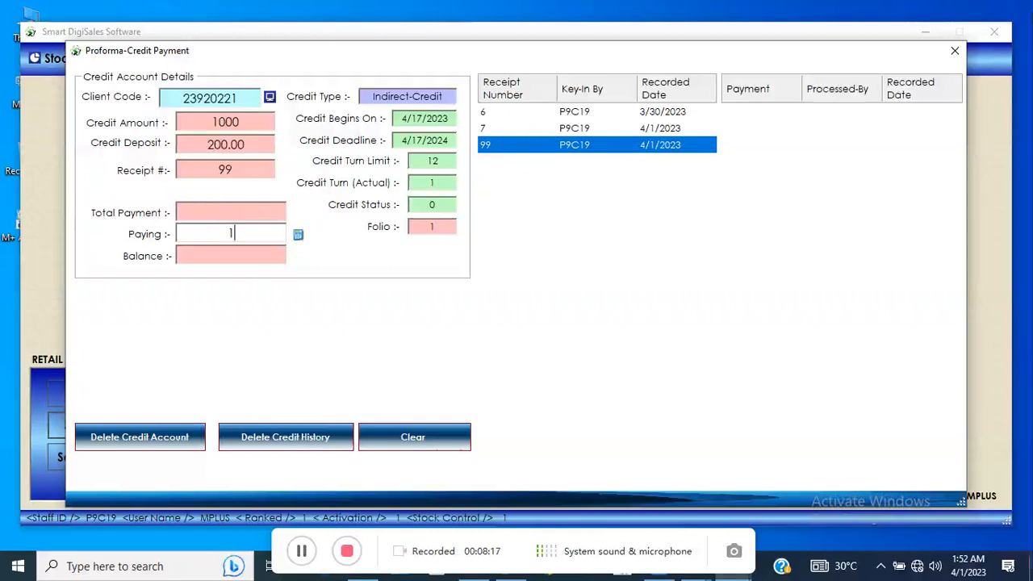
click(296, 238)
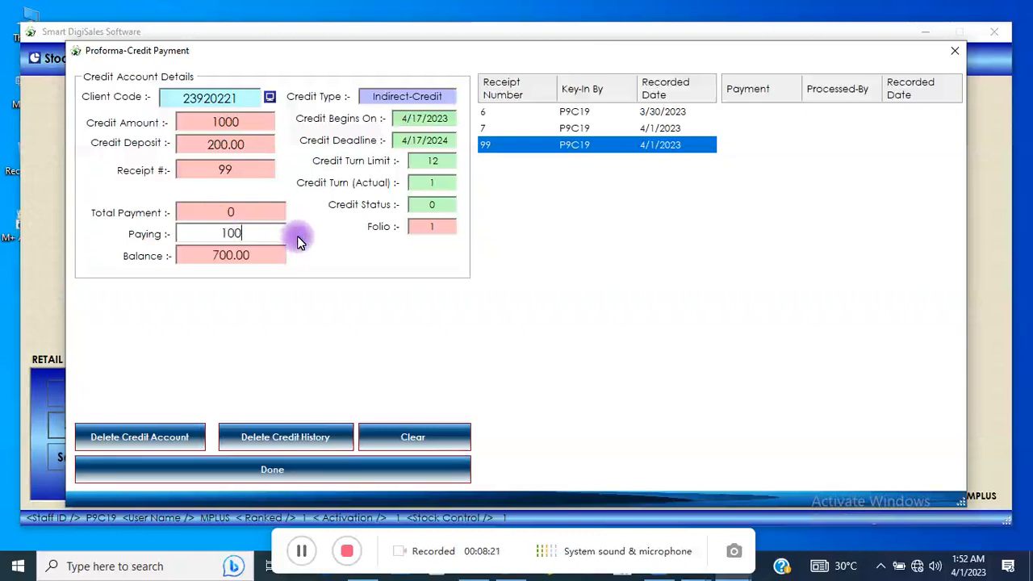
click(253, 233)
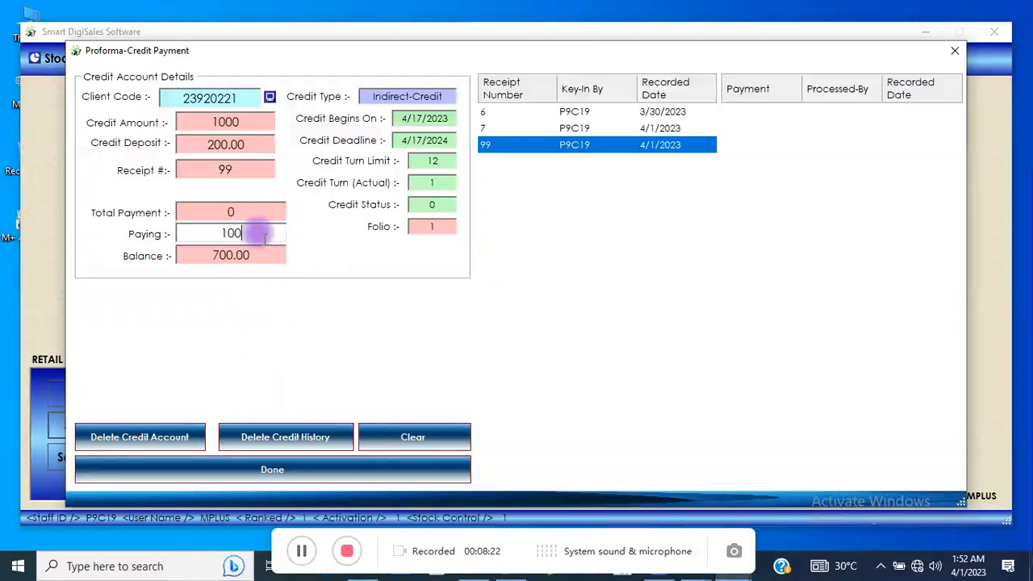
click(287, 473)
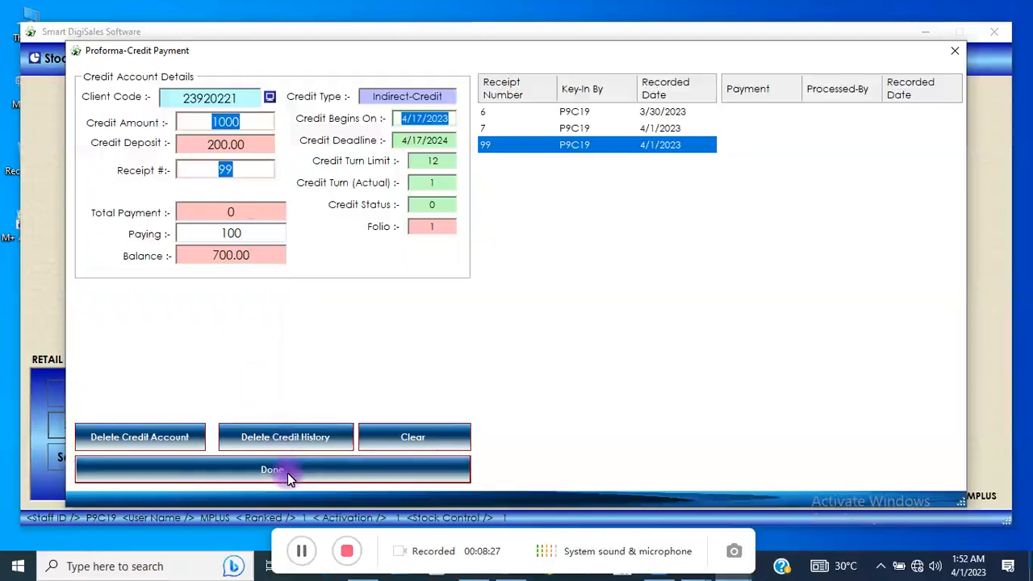
click(563, 334)
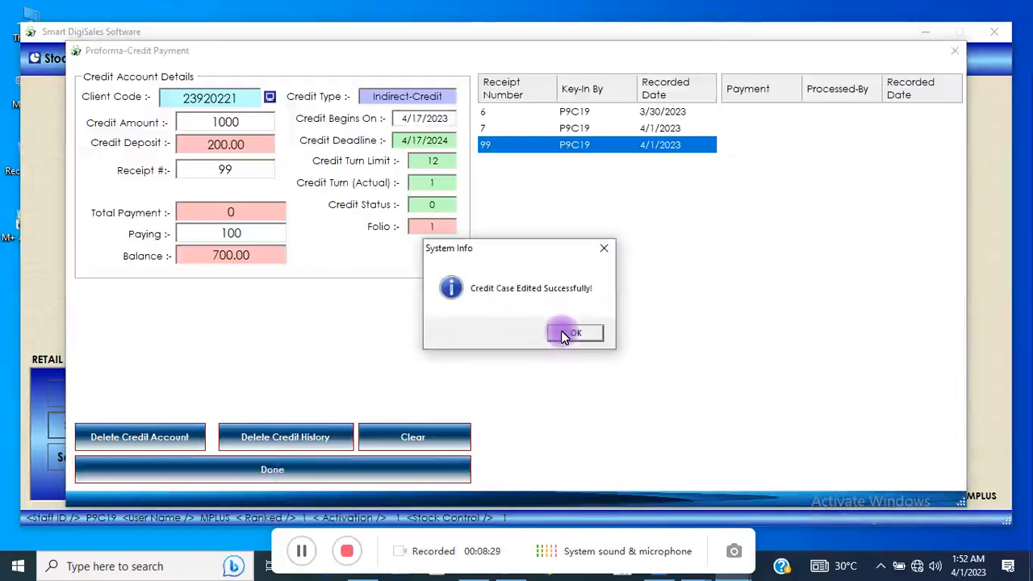
click(572, 334)
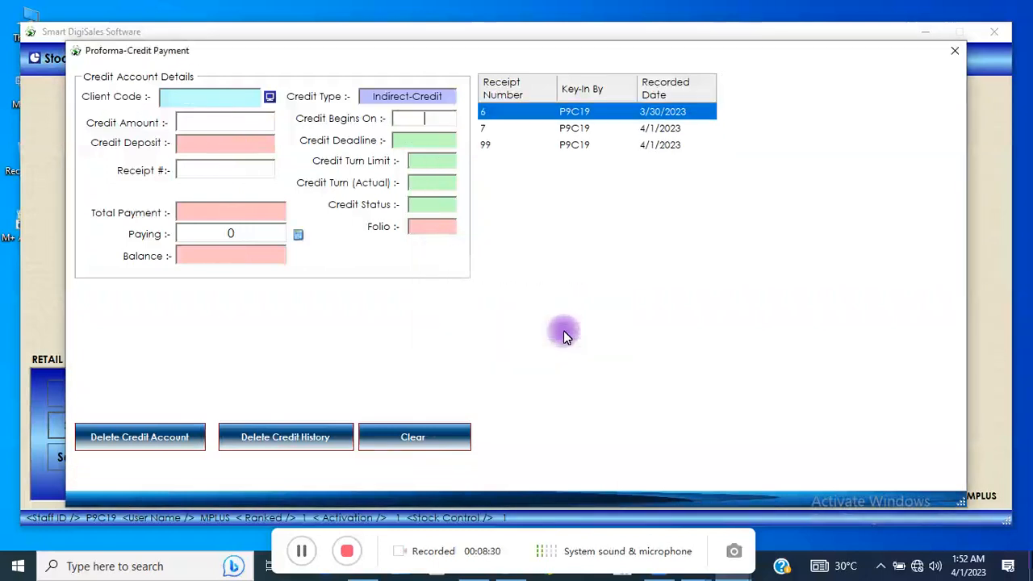
Step: Check the payment history and balance of the receipt 99 account, and view the accounts of receipts 7 and 6
click(546, 146)
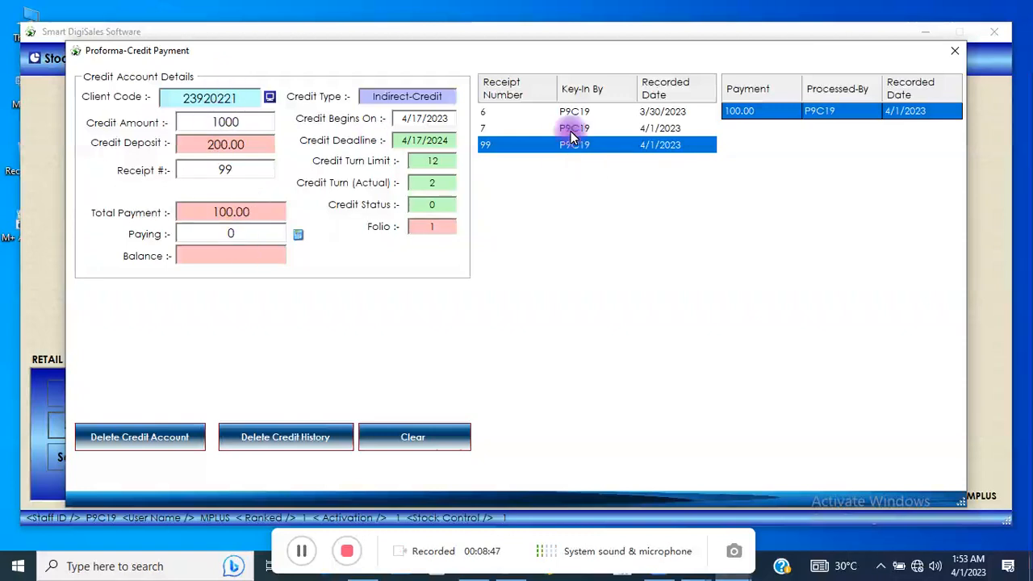
click(299, 236)
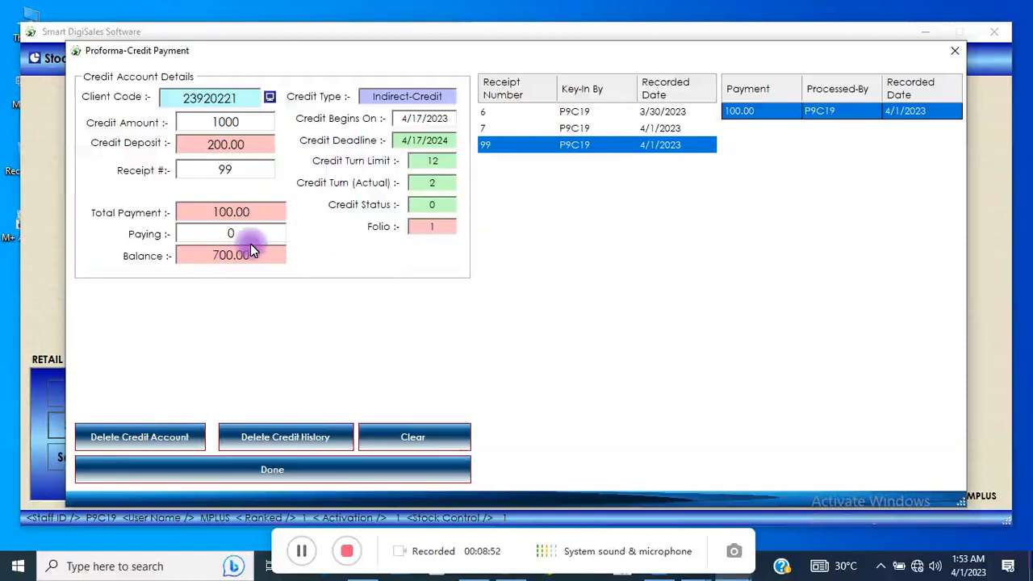
click(520, 129)
click(520, 114)
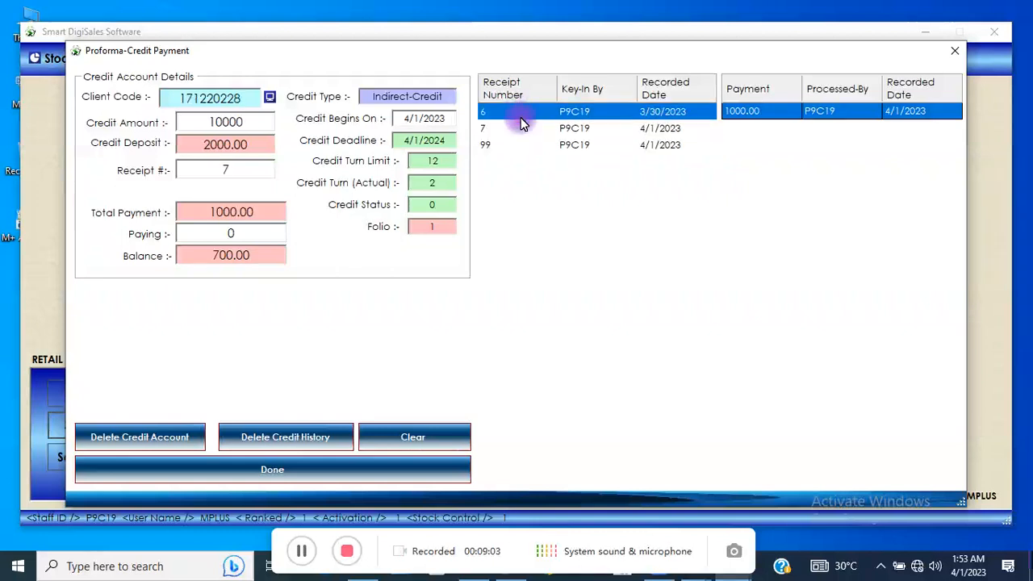
click(517, 143)
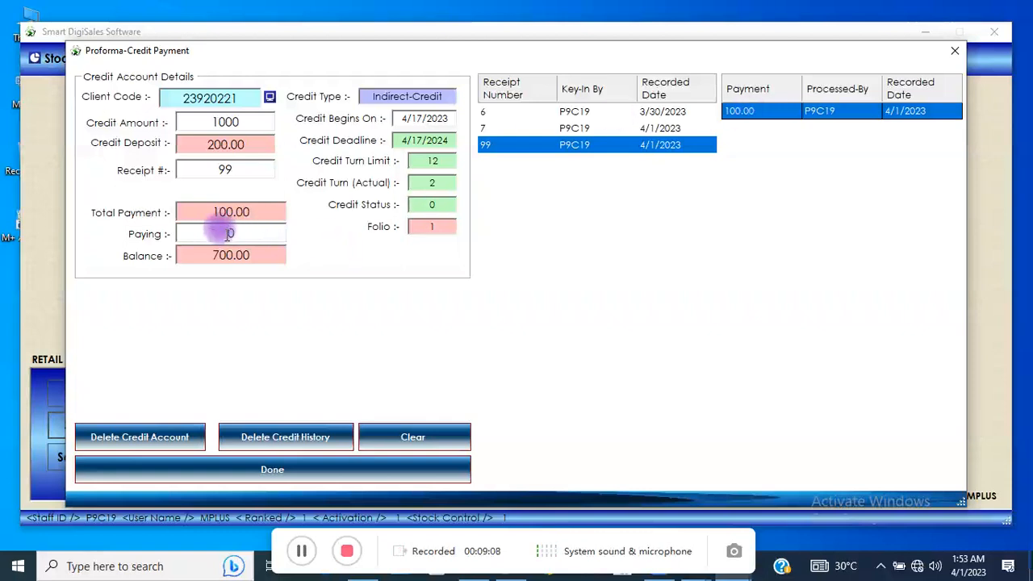
text(5)
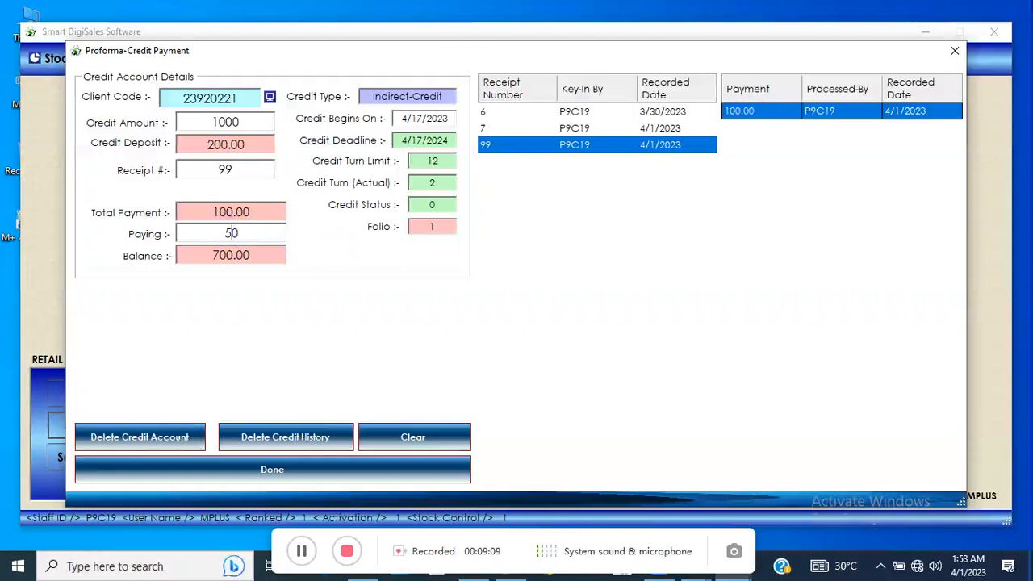
click(385, 431)
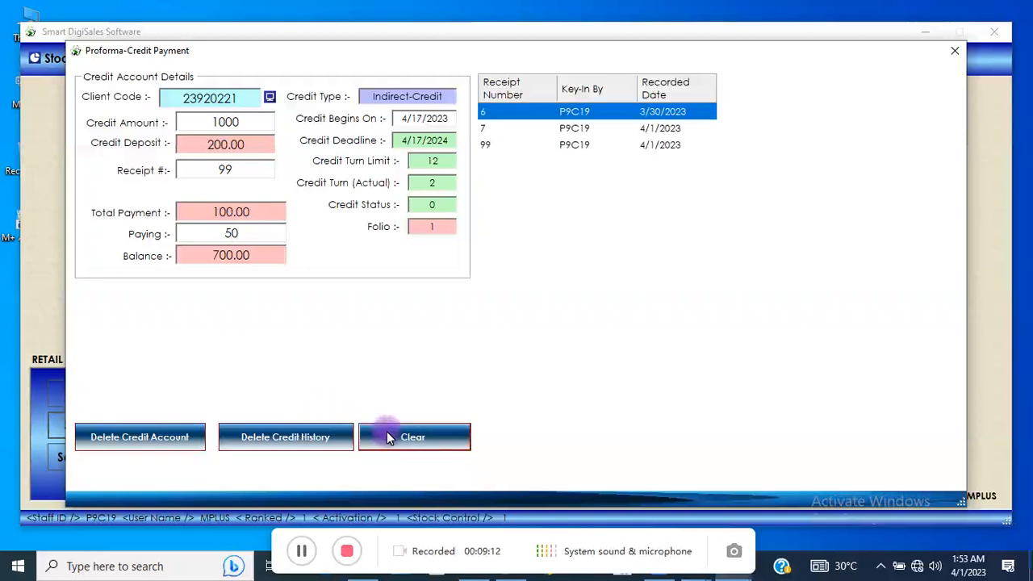
Step: Record a further payment of 50 on the receipt 99 credit account, calculating its balance before saving, and reselect the account
click(540, 148)
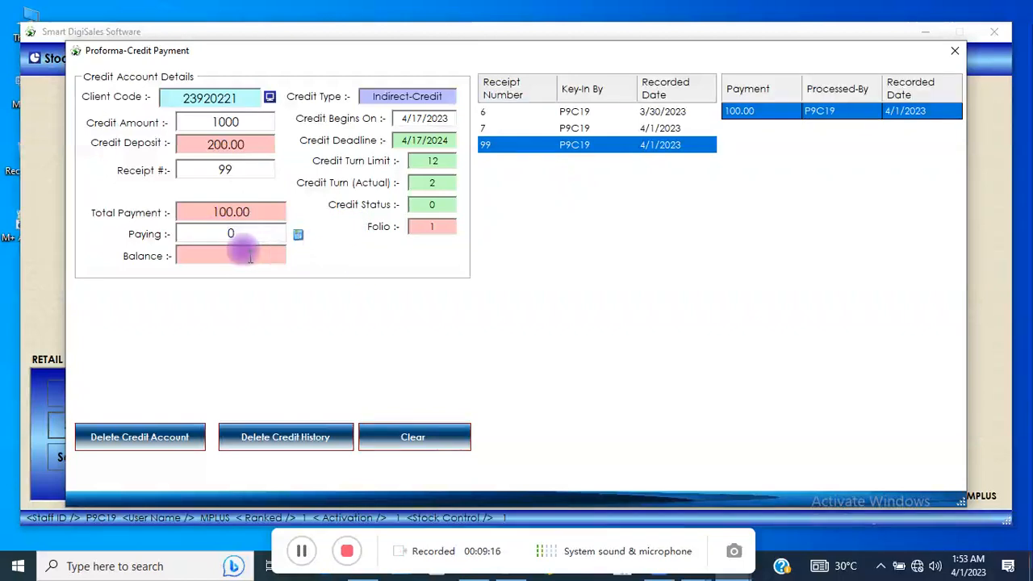
text(50)
key(Return)
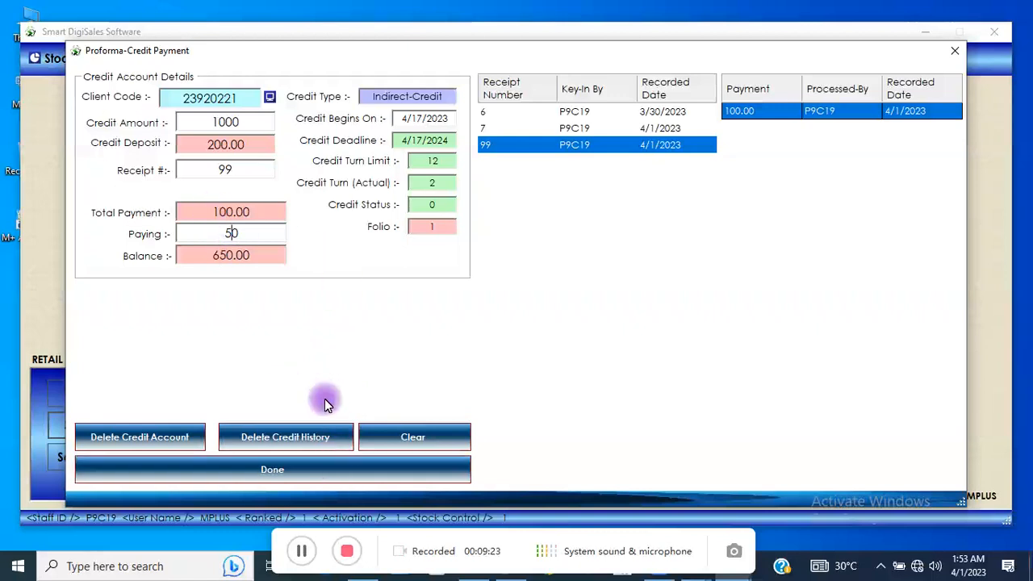
click(334, 468)
click(579, 331)
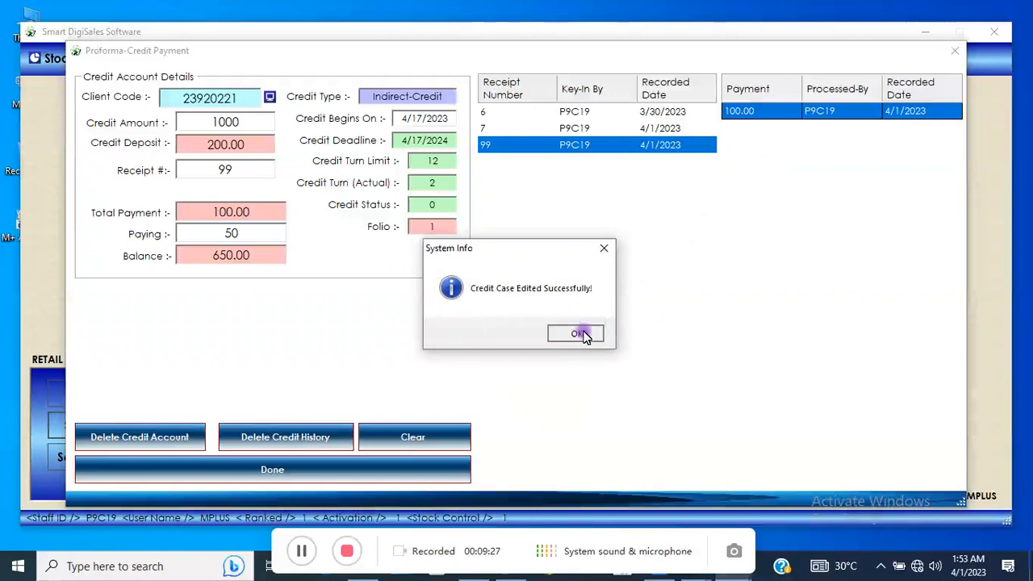
click(583, 332)
click(576, 145)
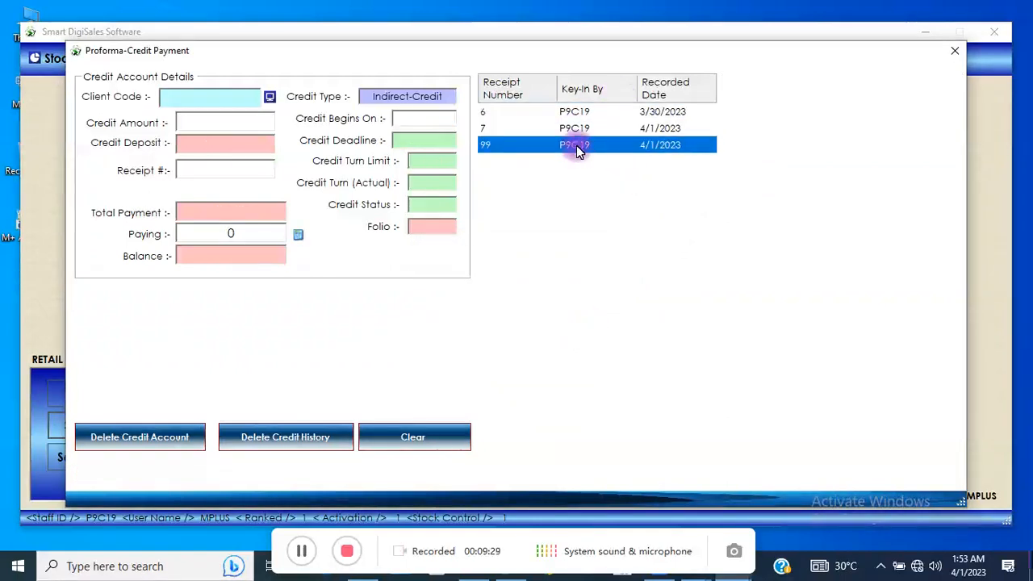